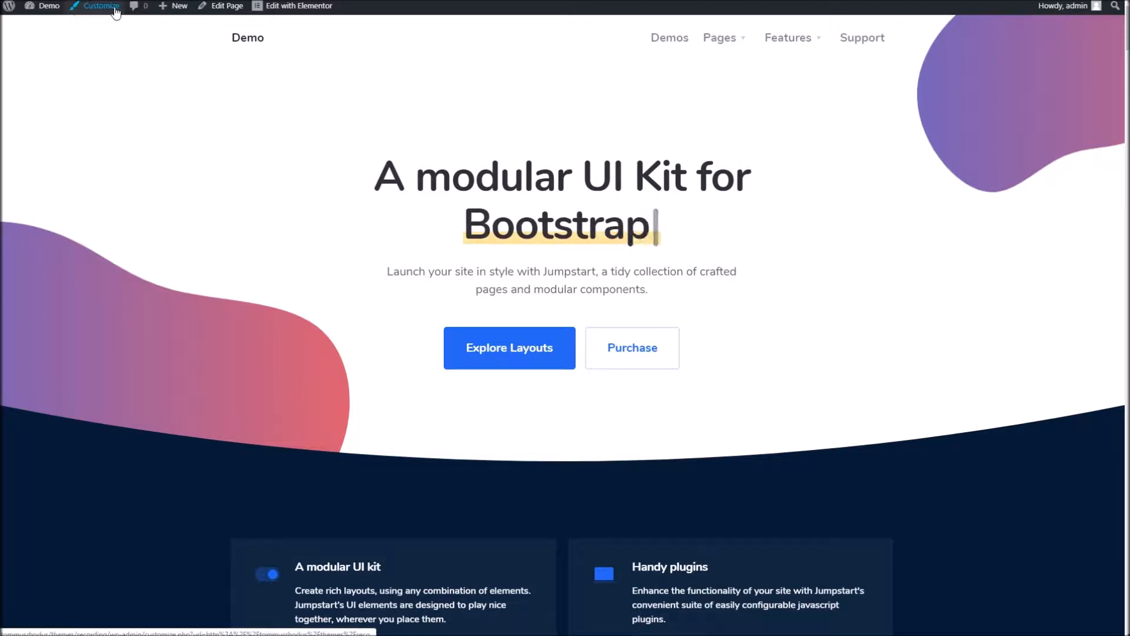
# Go to the site's admin dashboard and open the theme Customizer
pyautogui.moveTo(9, 7)
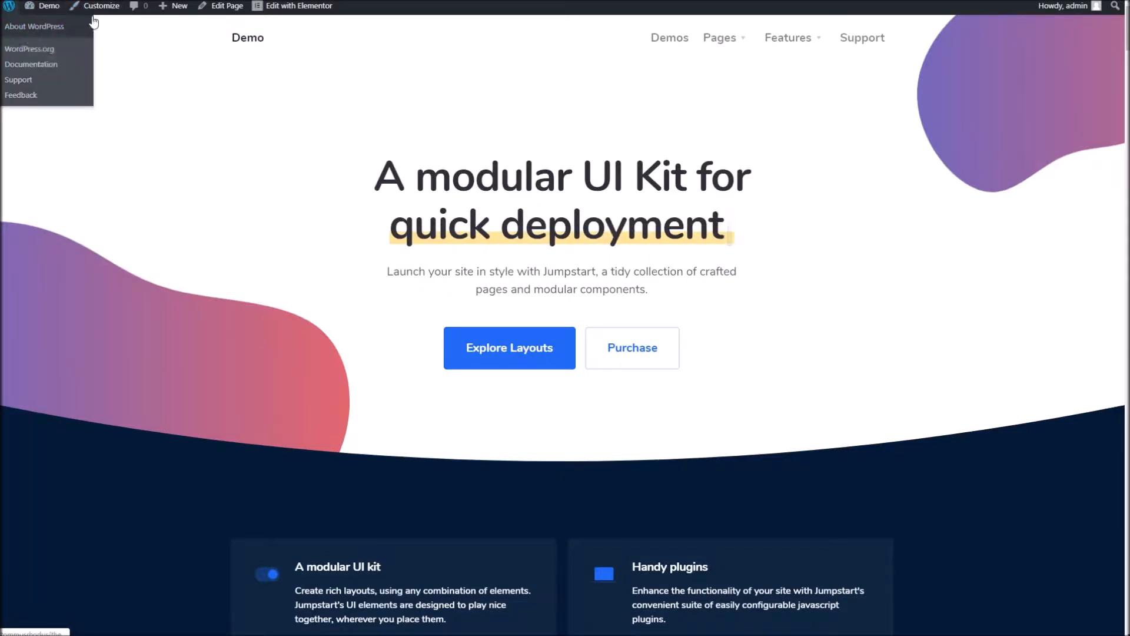
pyautogui.moveTo(46, 24)
pyautogui.click(47, 27)
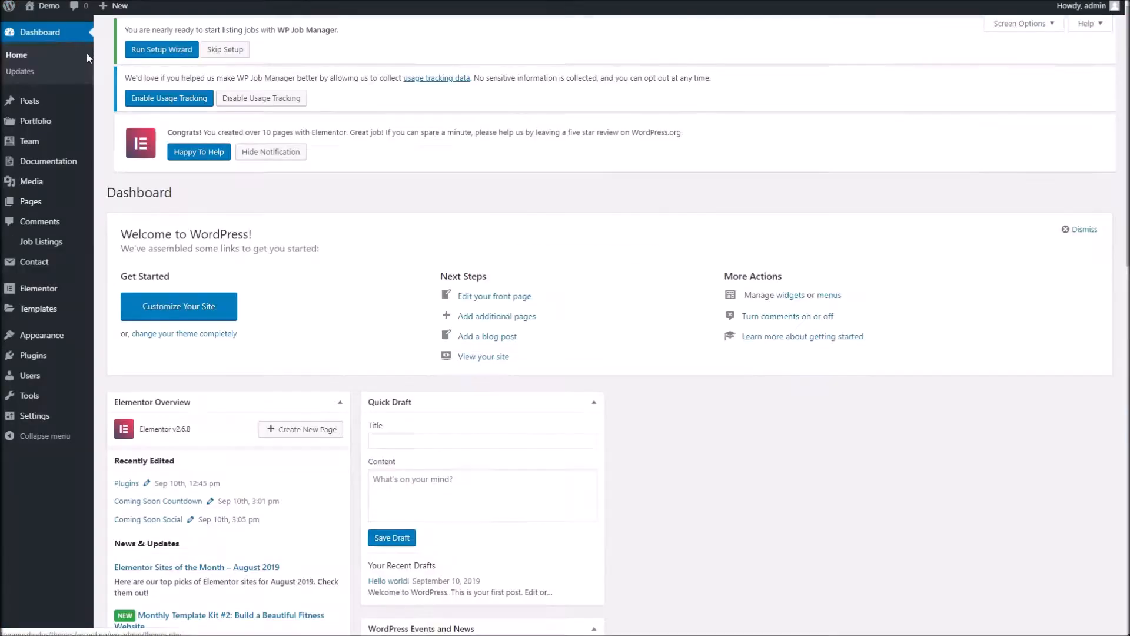
pyautogui.moveTo(65, 336)
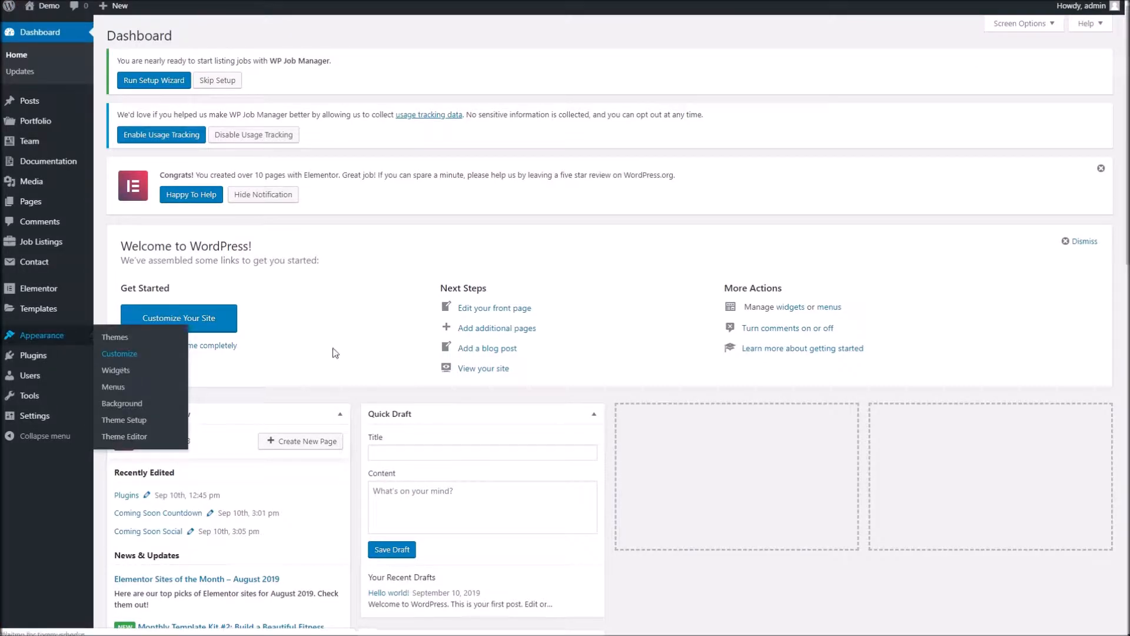
pyautogui.click(464, 354)
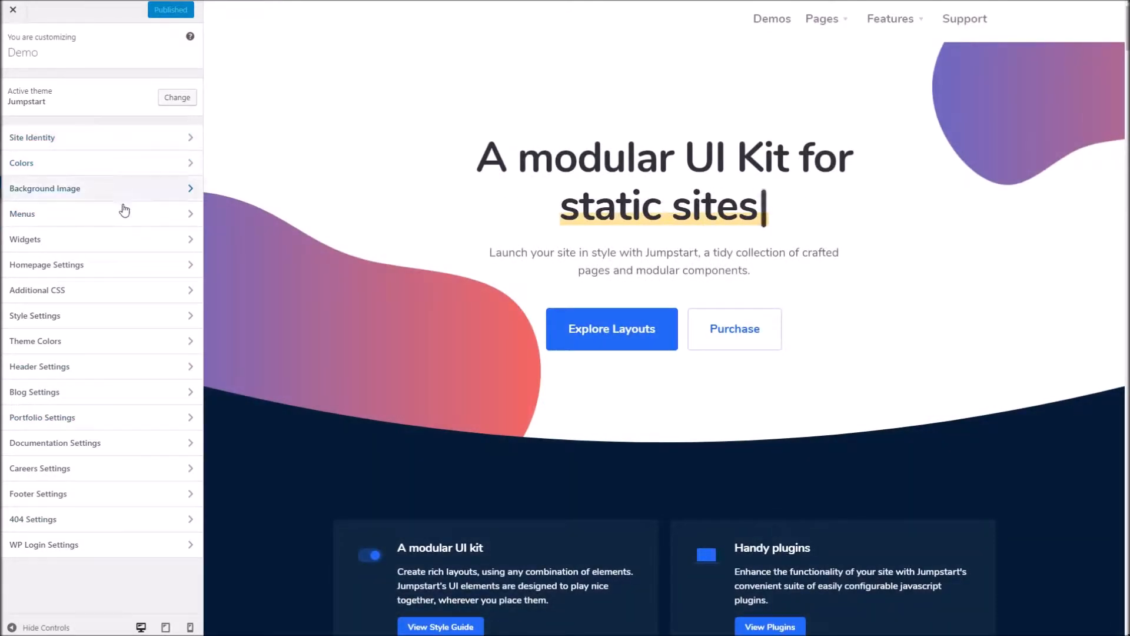
# Examine the Customizer's Site Identity options and the Background Color setting under Colors
pyautogui.click(47, 140)
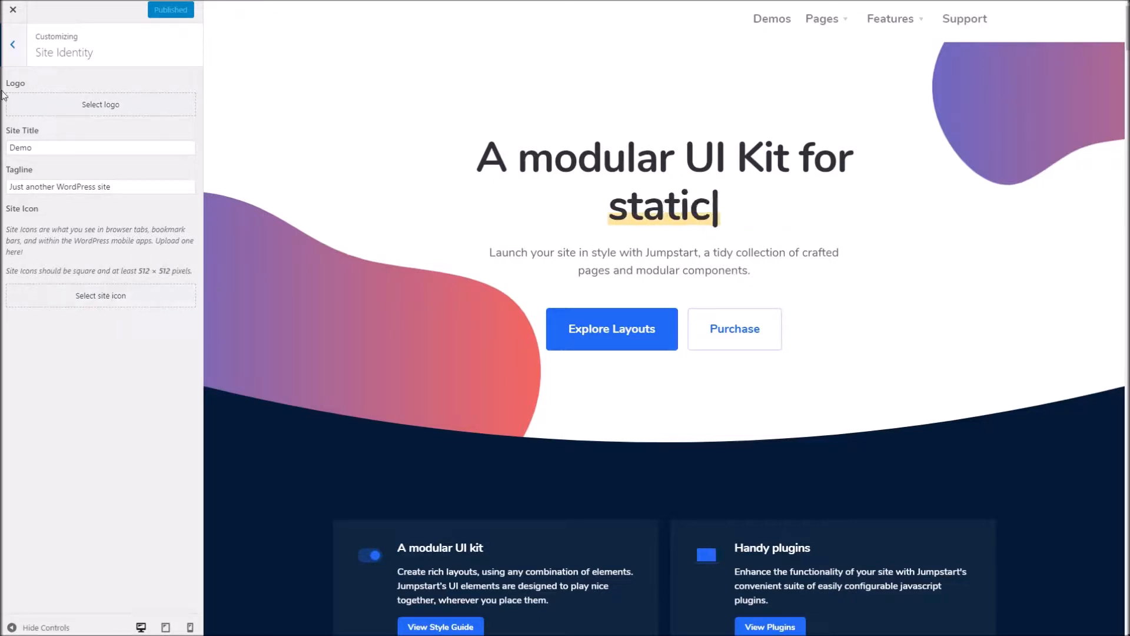
pyautogui.click(13, 50)
pyautogui.click(60, 166)
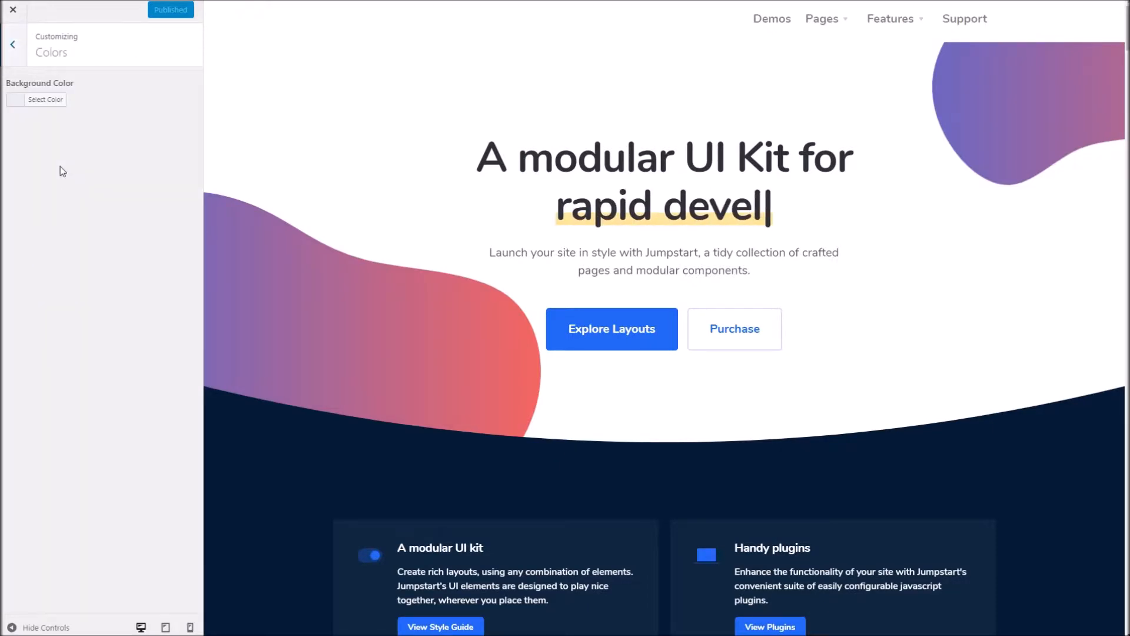
pyautogui.scroll(-10, 287, 246)
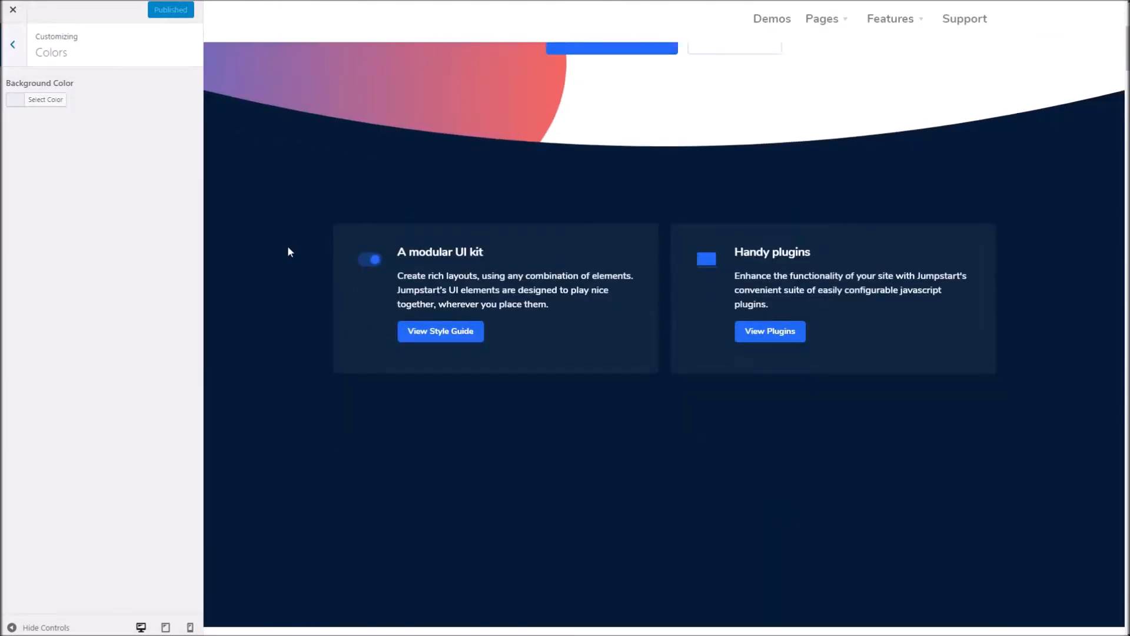
pyautogui.scroll(-5, 287, 250)
pyautogui.scroll(17, 288, 250)
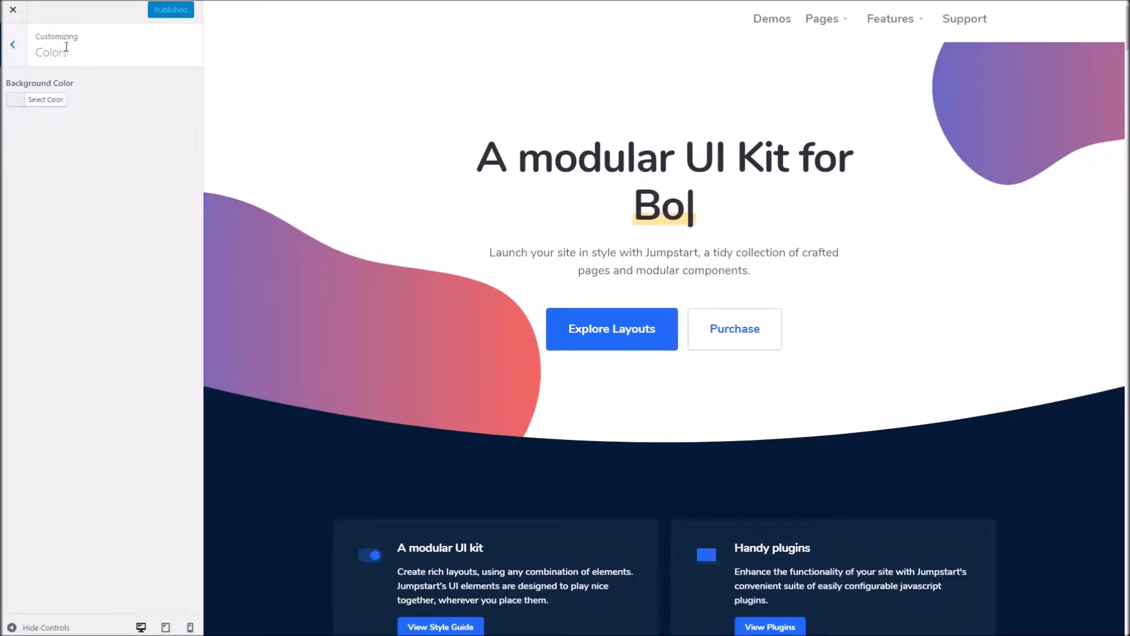
pyautogui.click(18, 54)
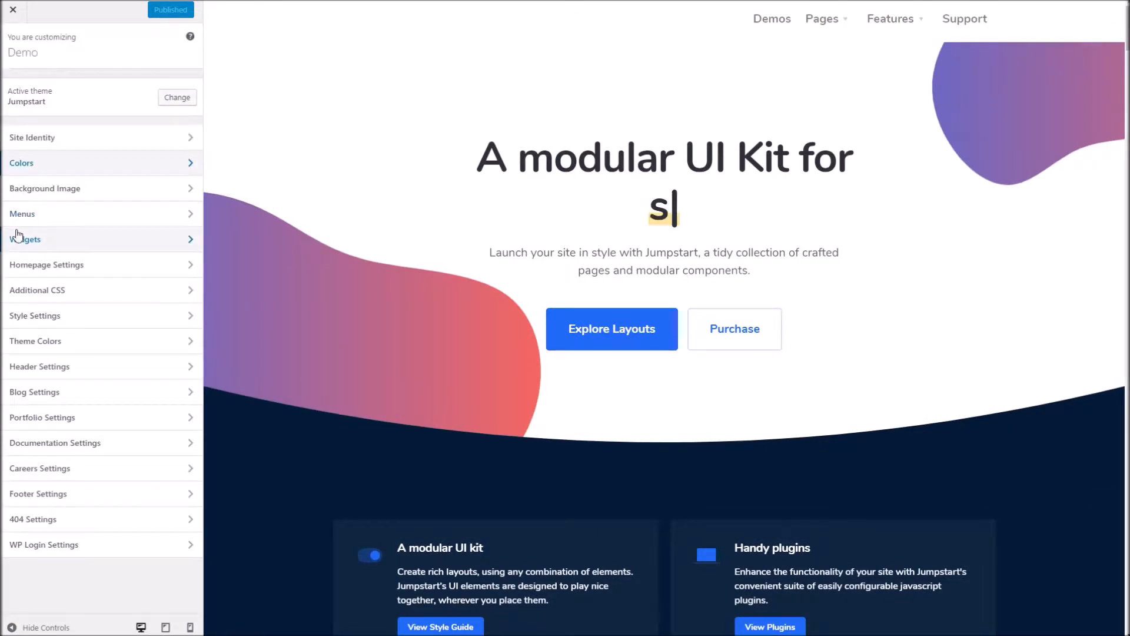
# Review the Background Image section and the list of site menus in the Customizer
pyautogui.click(26, 193)
pyautogui.click(12, 44)
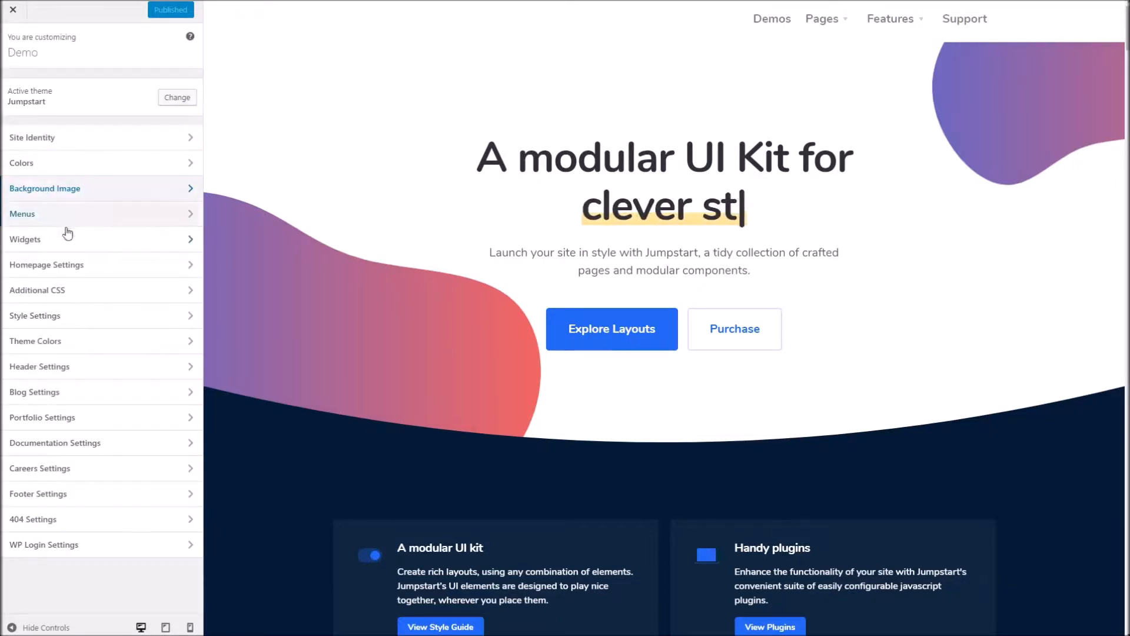
pyautogui.scroll(-5, 313, 331)
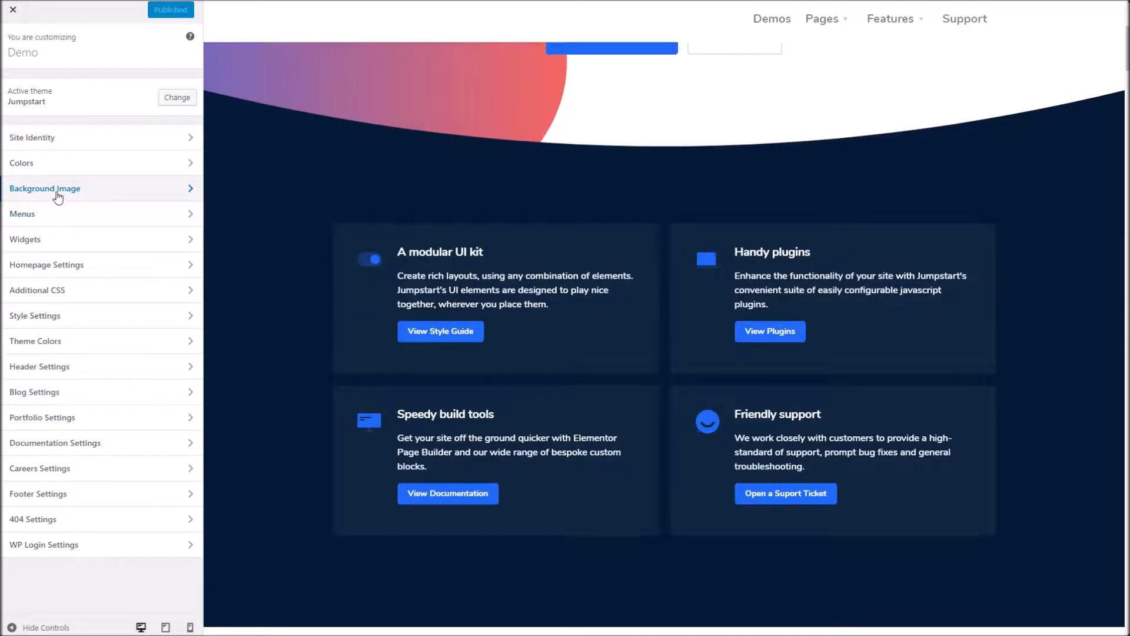
pyautogui.click(86, 220)
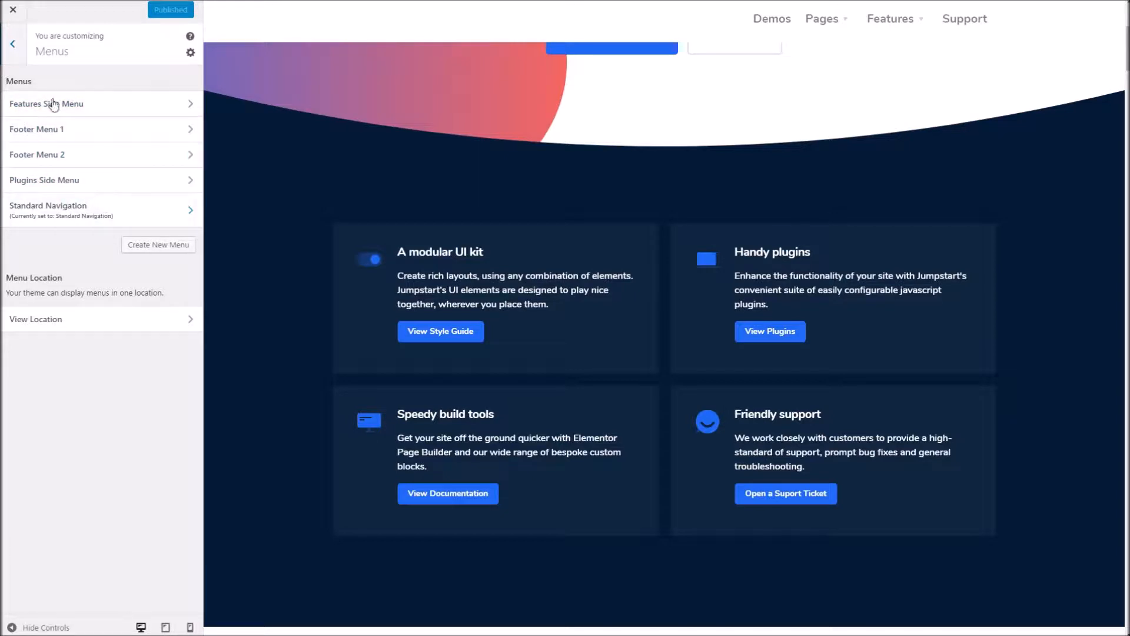
pyautogui.click(12, 45)
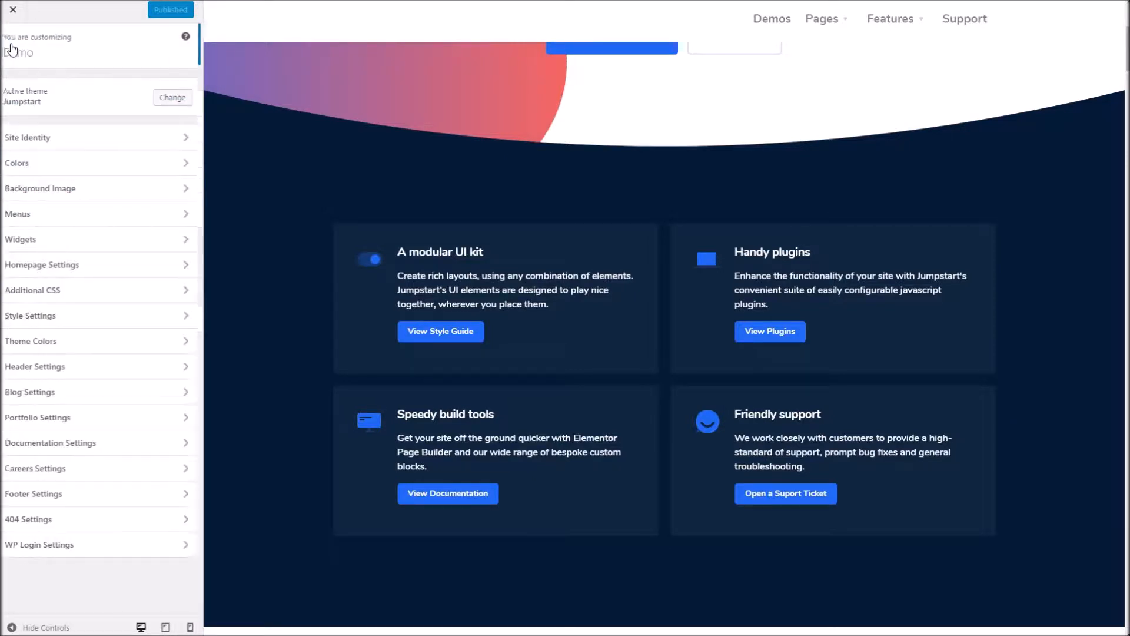
# Review the widget areas and the Homepage Settings in the Customizer
pyautogui.click(69, 239)
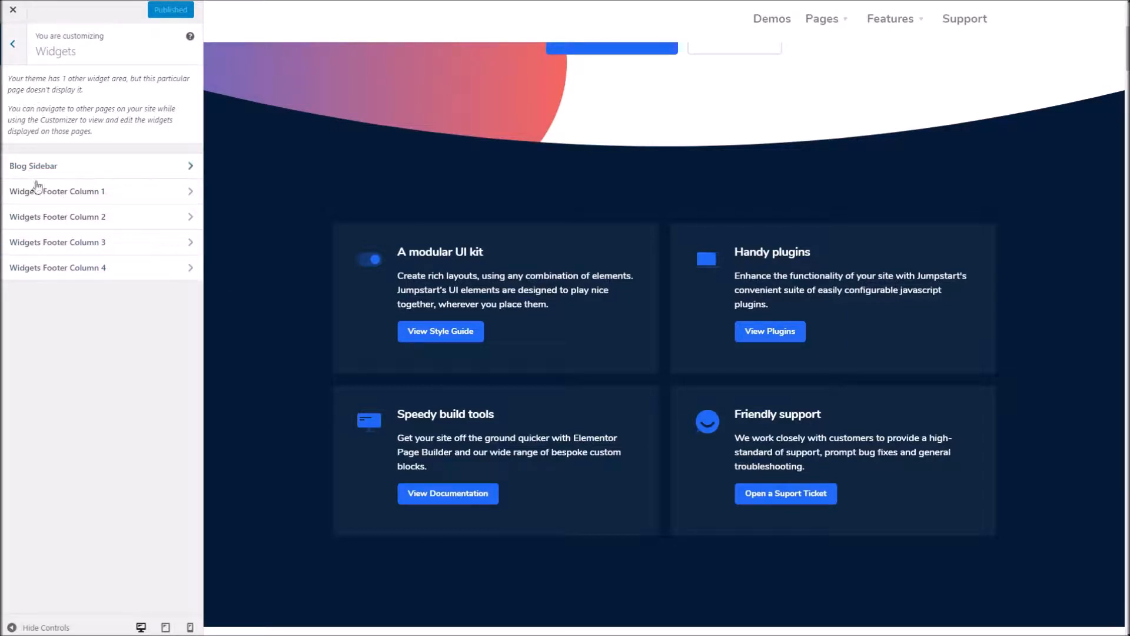
pyautogui.click(12, 50)
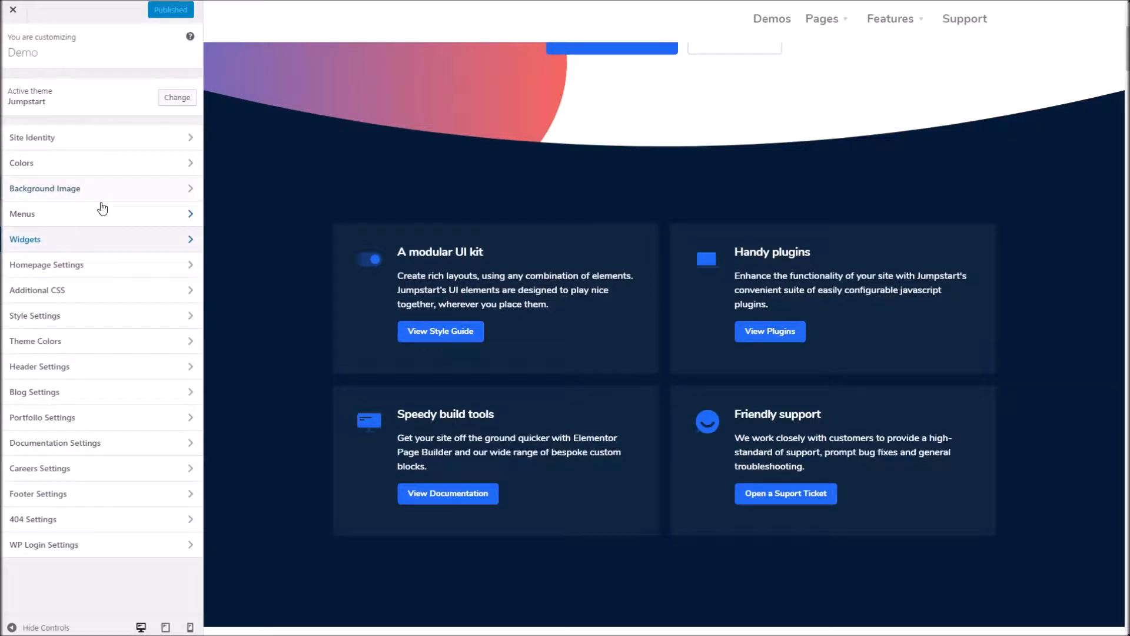
pyautogui.click(79, 266)
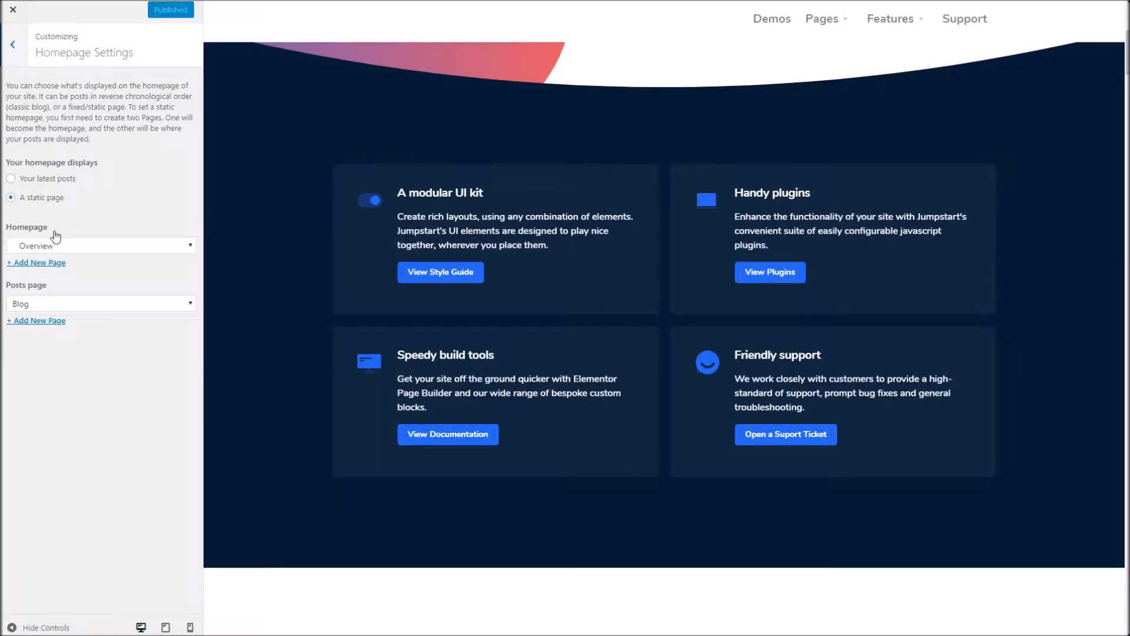
pyautogui.click(17, 53)
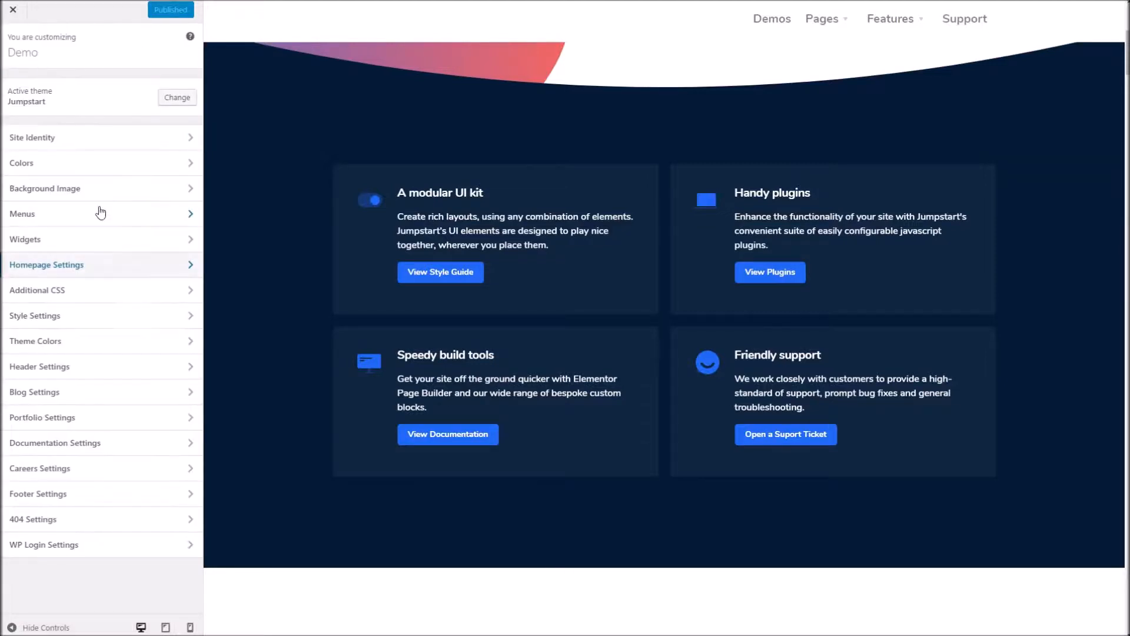
# Look over the Additional CSS section and its code editor
pyautogui.click(104, 292)
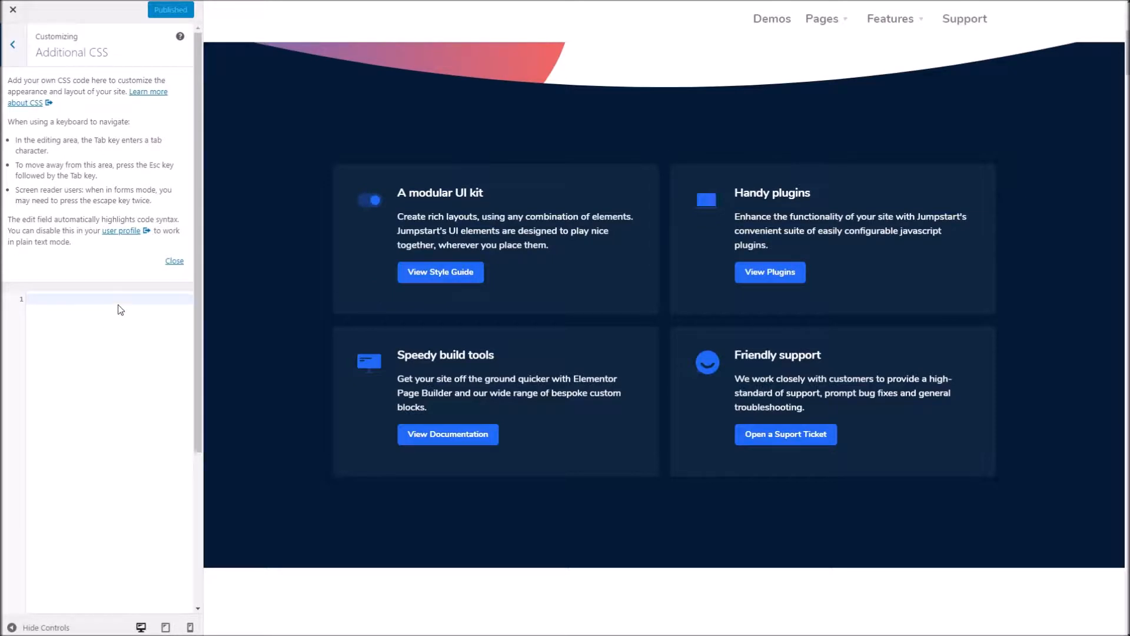
pyautogui.scroll(6, 562, 274)
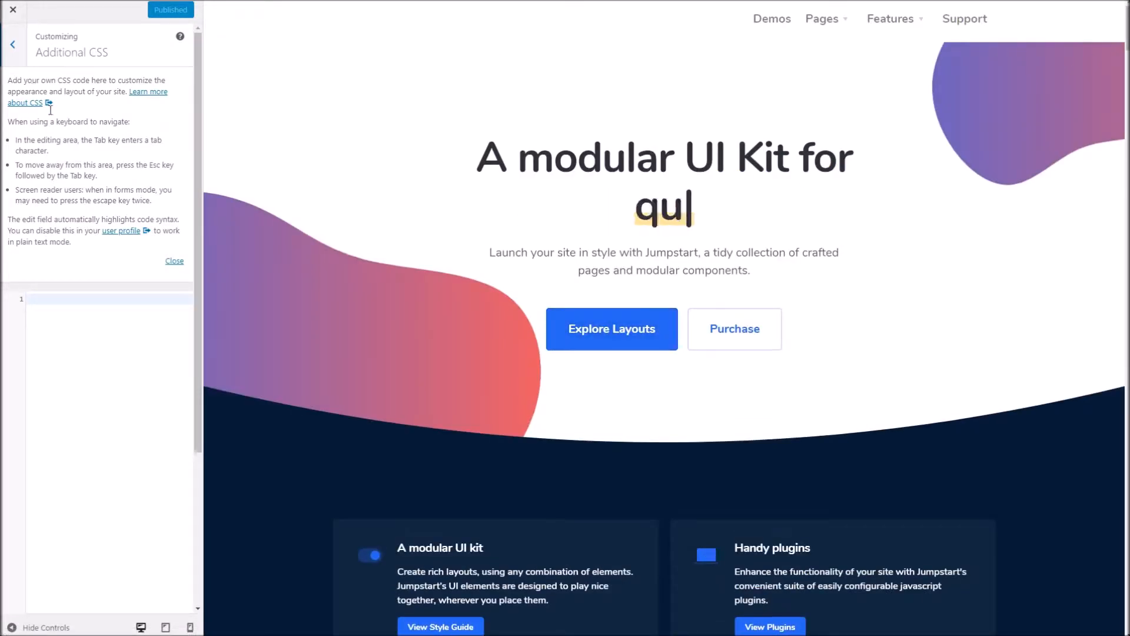
pyautogui.click(12, 44)
# Examine the Google font URL and body font fields in the Typography Settings of Style Settings
pyautogui.click(78, 318)
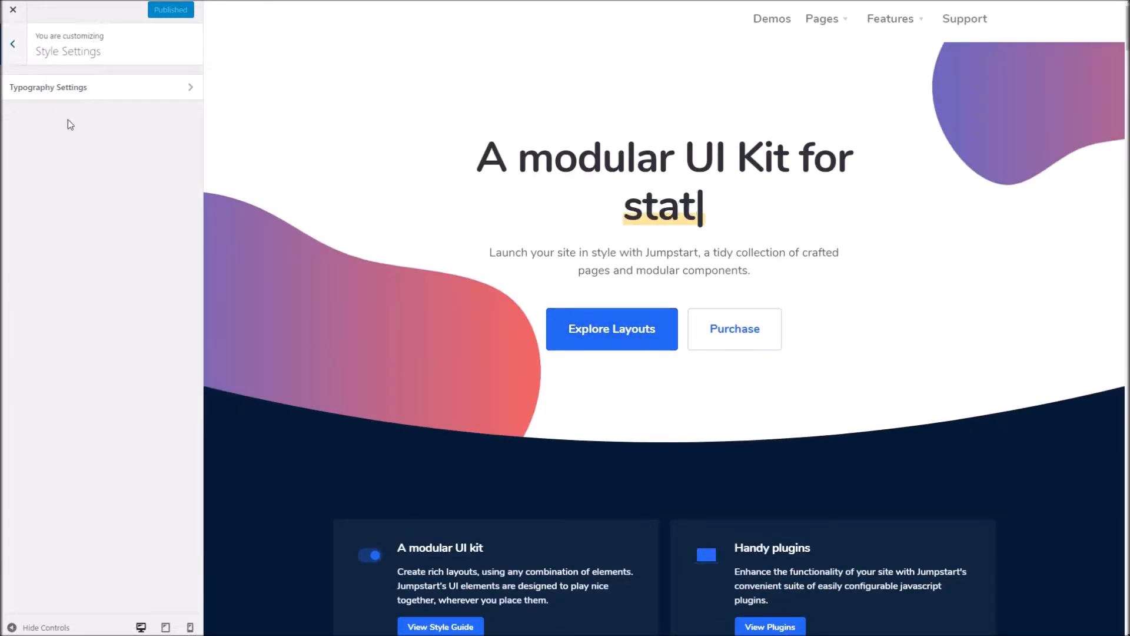
pyautogui.click(55, 88)
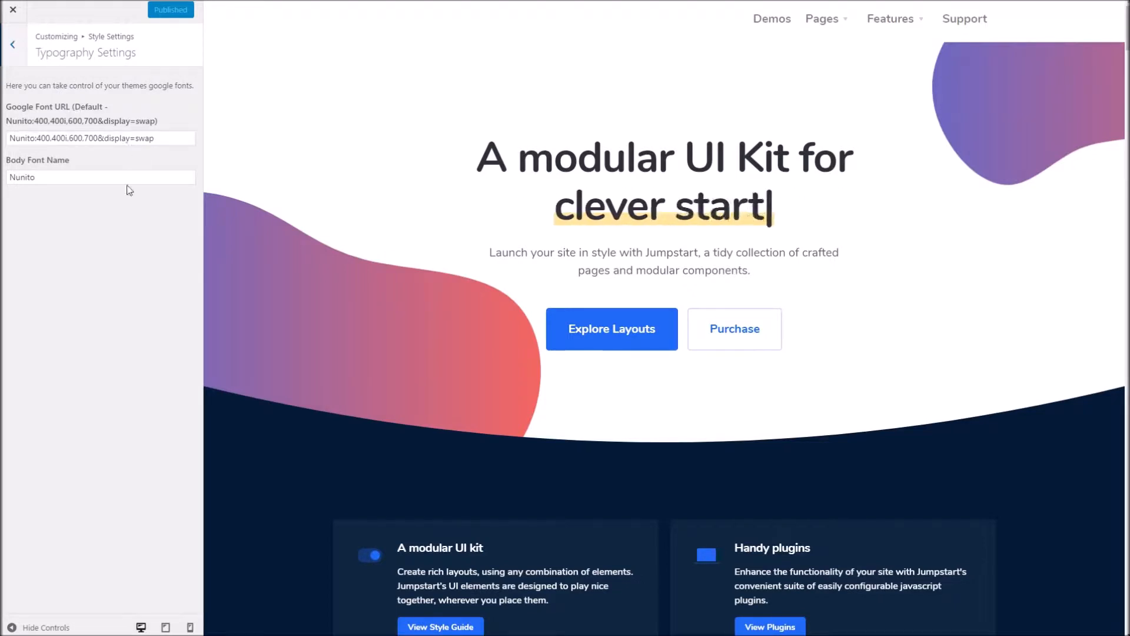
pyautogui.scroll(-10, 353, 280)
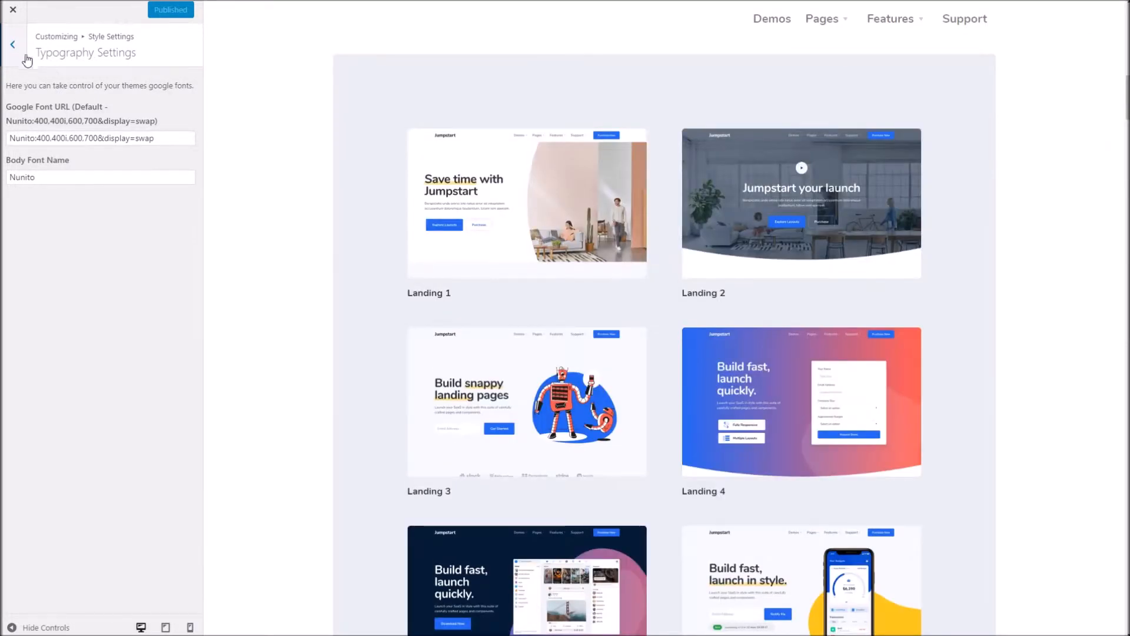
pyautogui.click(24, 59)
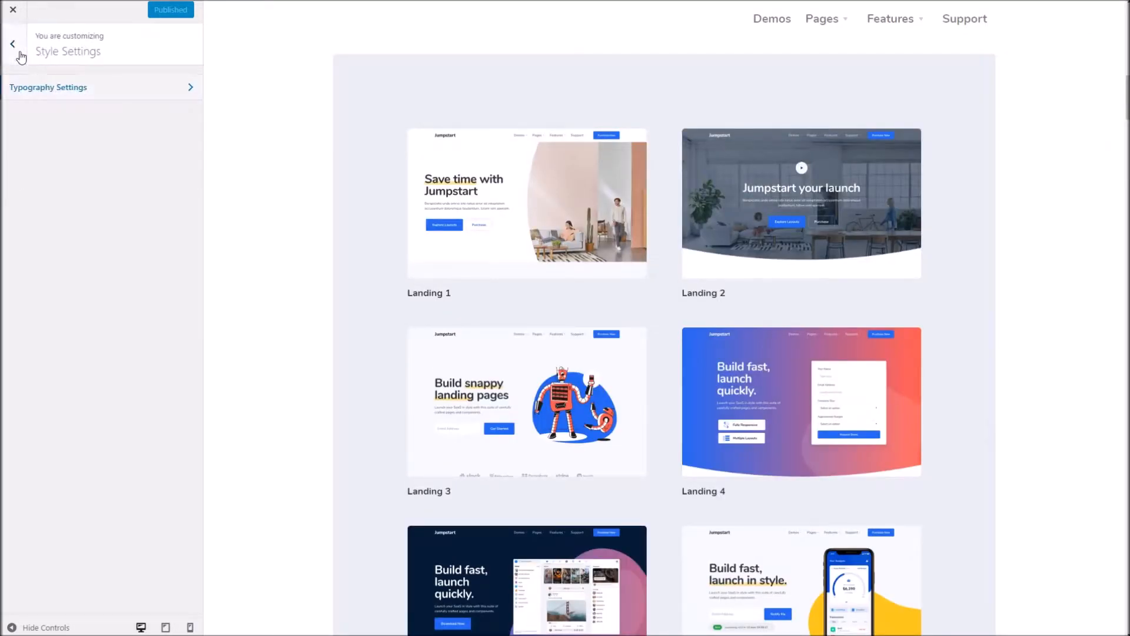
pyautogui.click(26, 59)
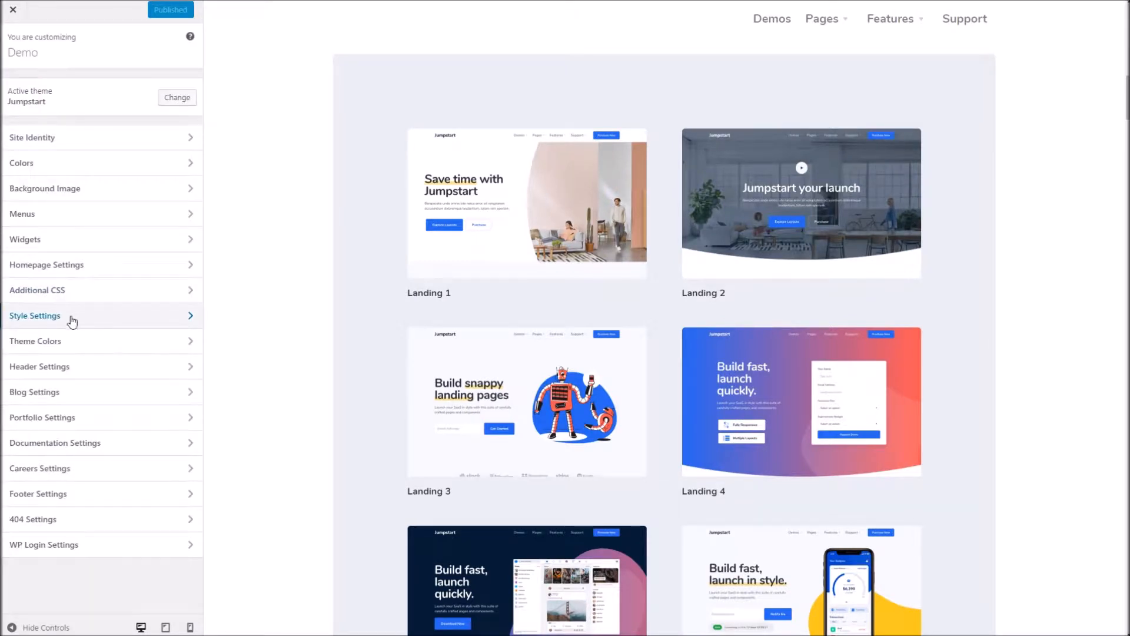
# Examine the All Theme Colors options and compare them with the page layouts in the site preview
pyautogui.click(73, 343)
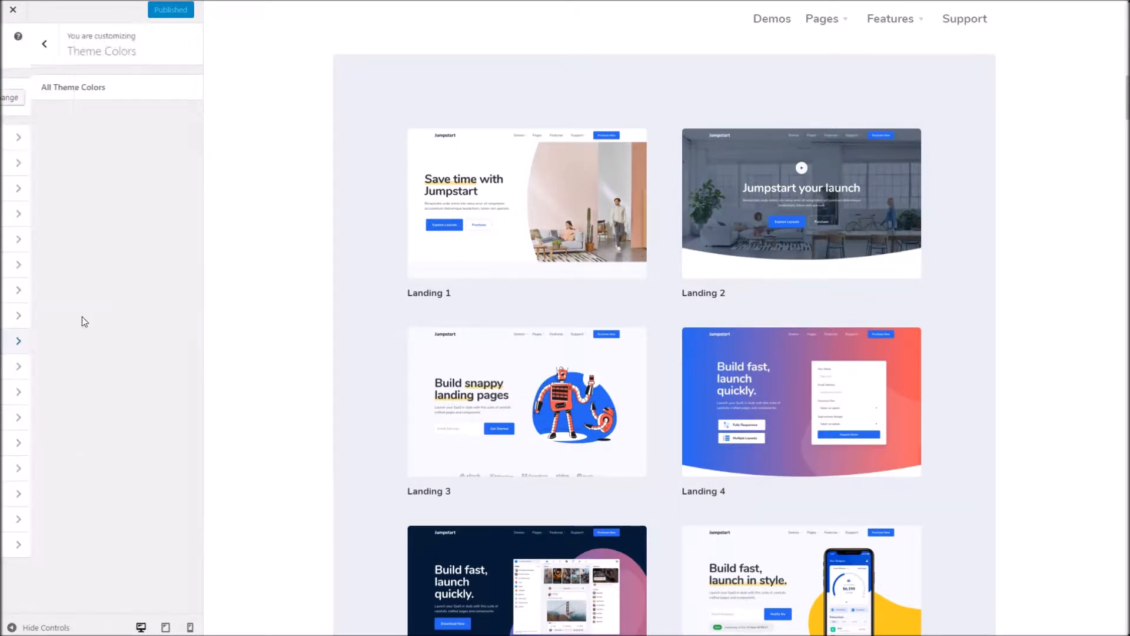
pyautogui.click(53, 94)
pyautogui.scroll(-5, 129, 202)
pyautogui.scroll(5, 91, 356)
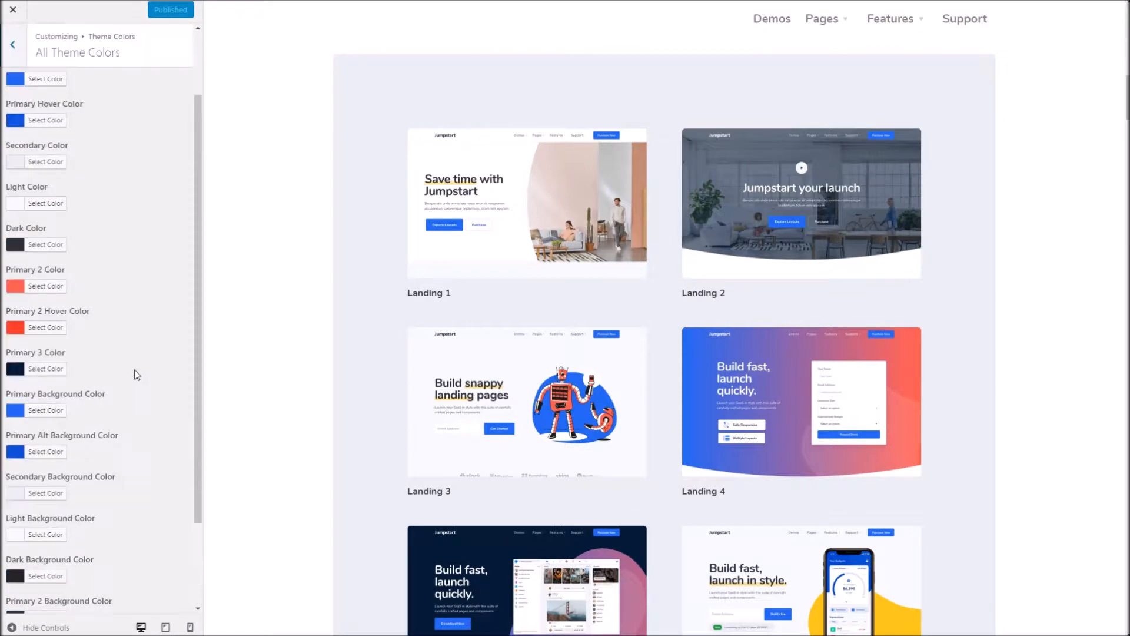
pyautogui.scroll(-3, 106, 277)
pyautogui.scroll(3, 98, 260)
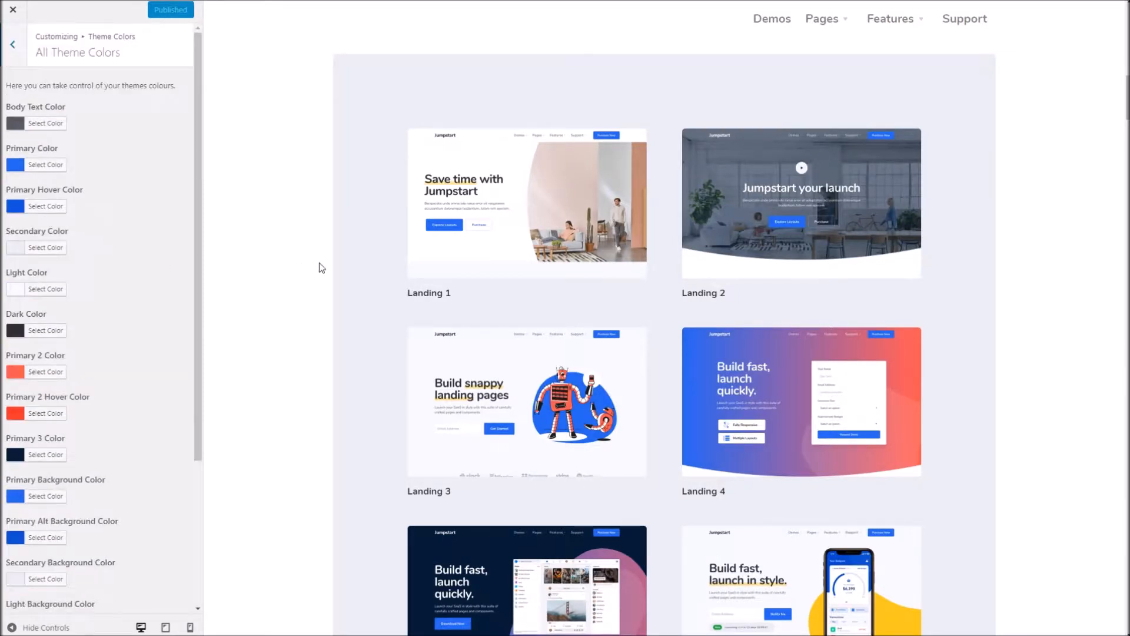
pyautogui.scroll(-8, 312, 265)
pyautogui.scroll(-10, 309, 269)
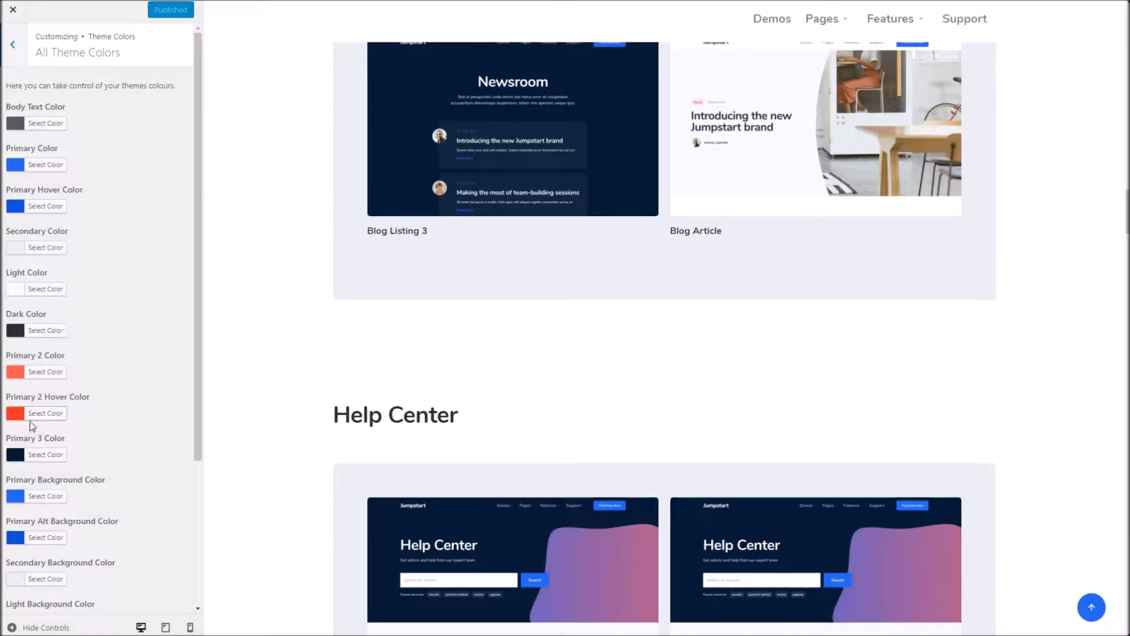
pyautogui.scroll(-8, 295, 258)
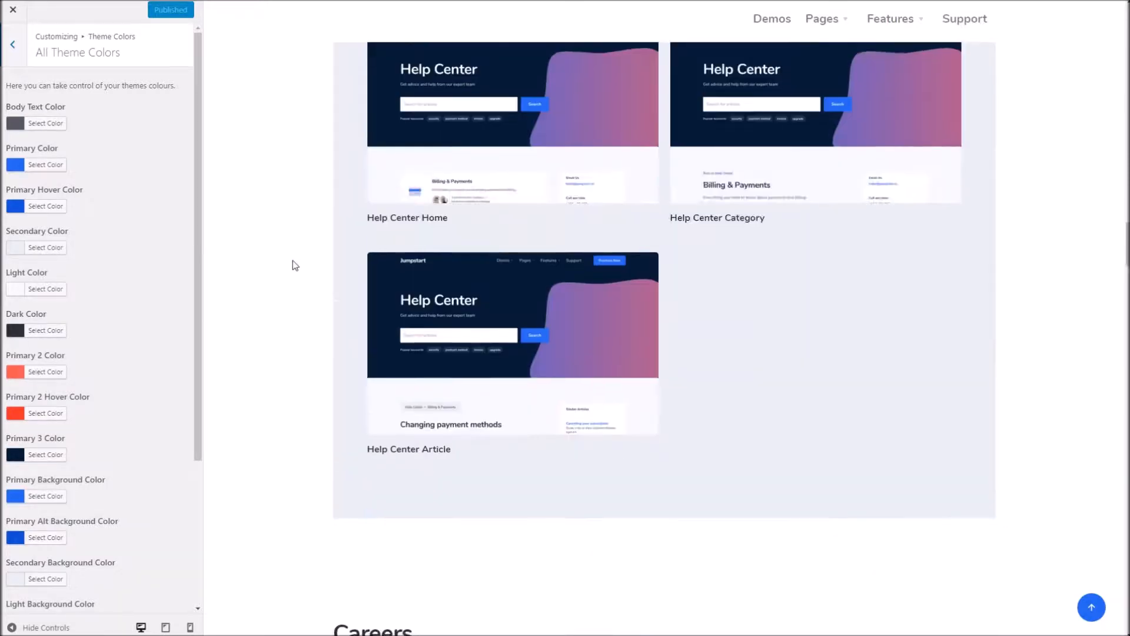
pyautogui.scroll(-10, 292, 260)
pyautogui.scroll(10, 306, 271)
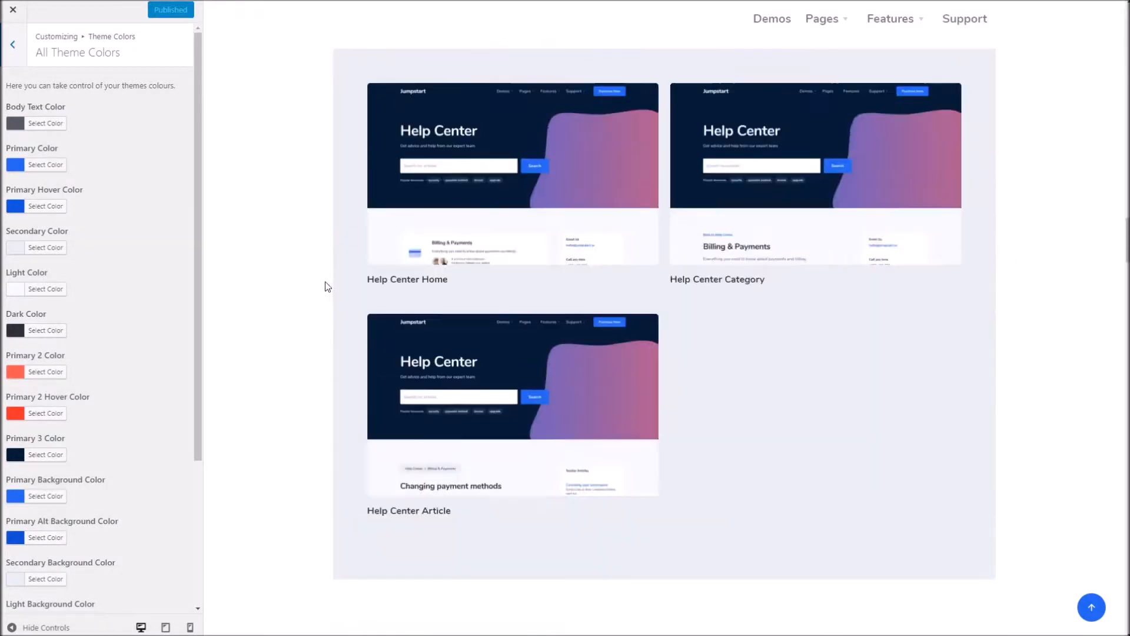
pyautogui.scroll(15, 327, 281)
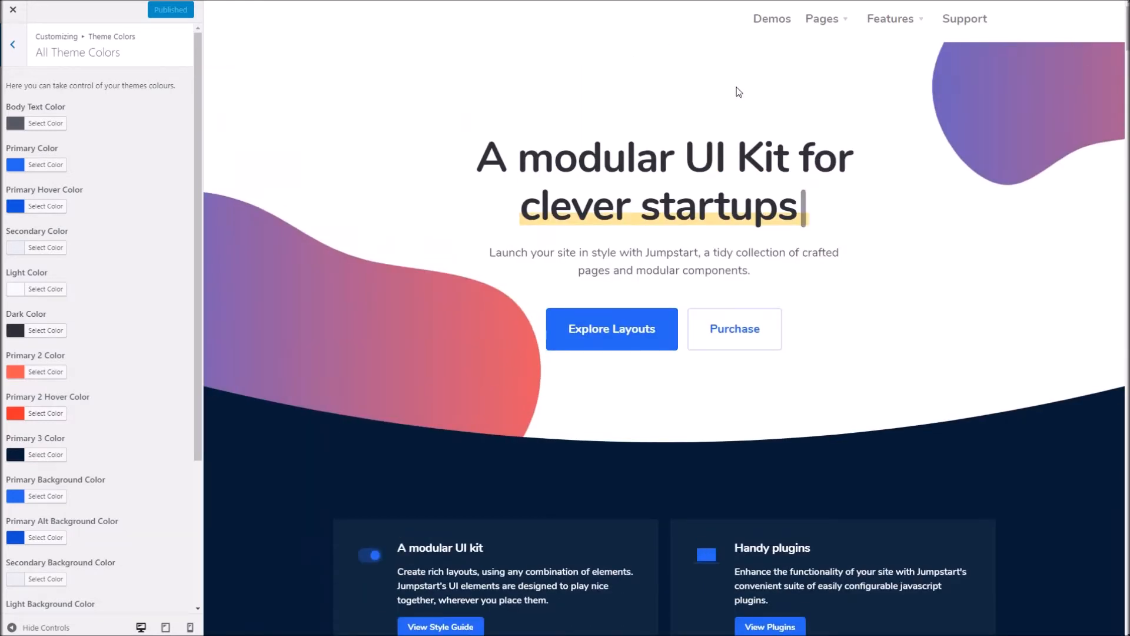
# Follow the Demos link in the site preview and recheck the All Theme Colors section
pyautogui.click(777, 22)
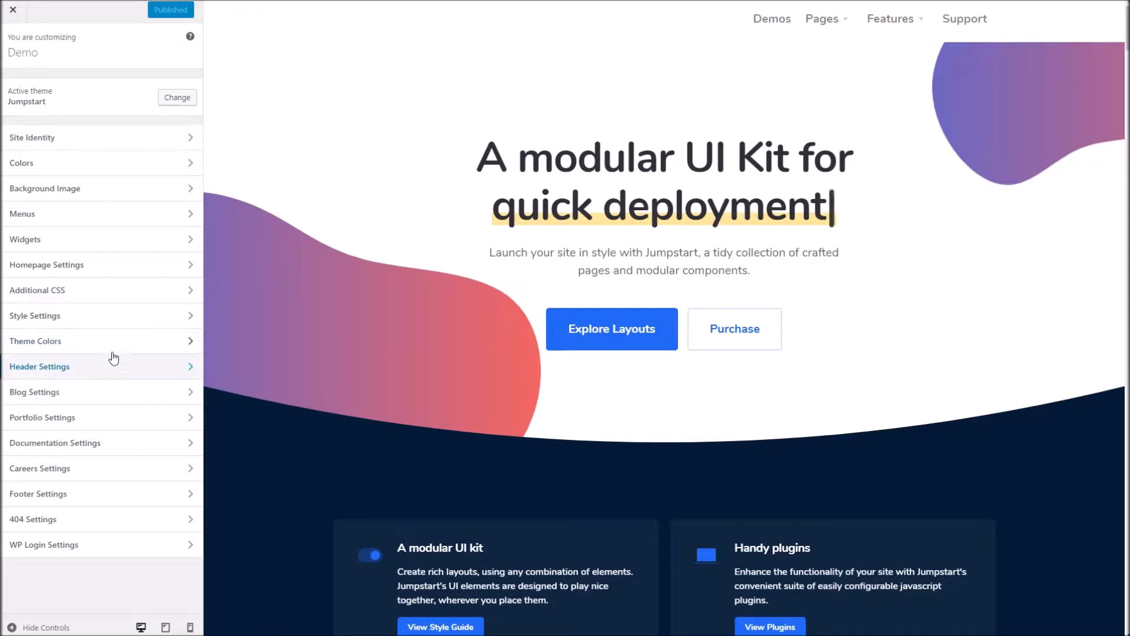
pyautogui.click(69, 341)
pyautogui.click(33, 88)
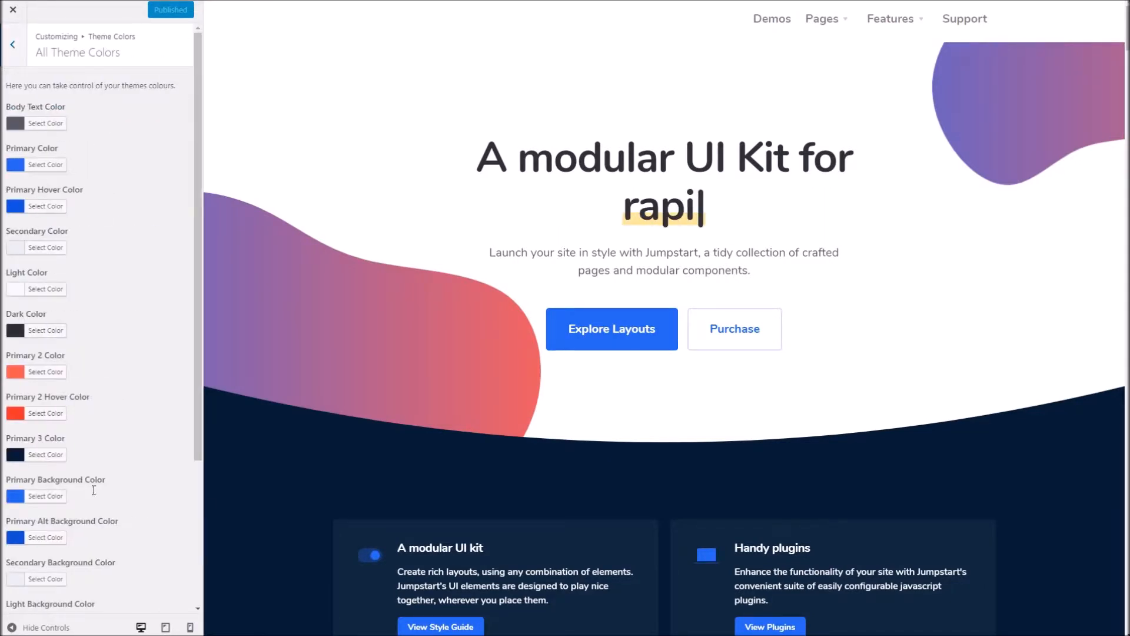
pyautogui.click(12, 45)
pyautogui.click(13, 45)
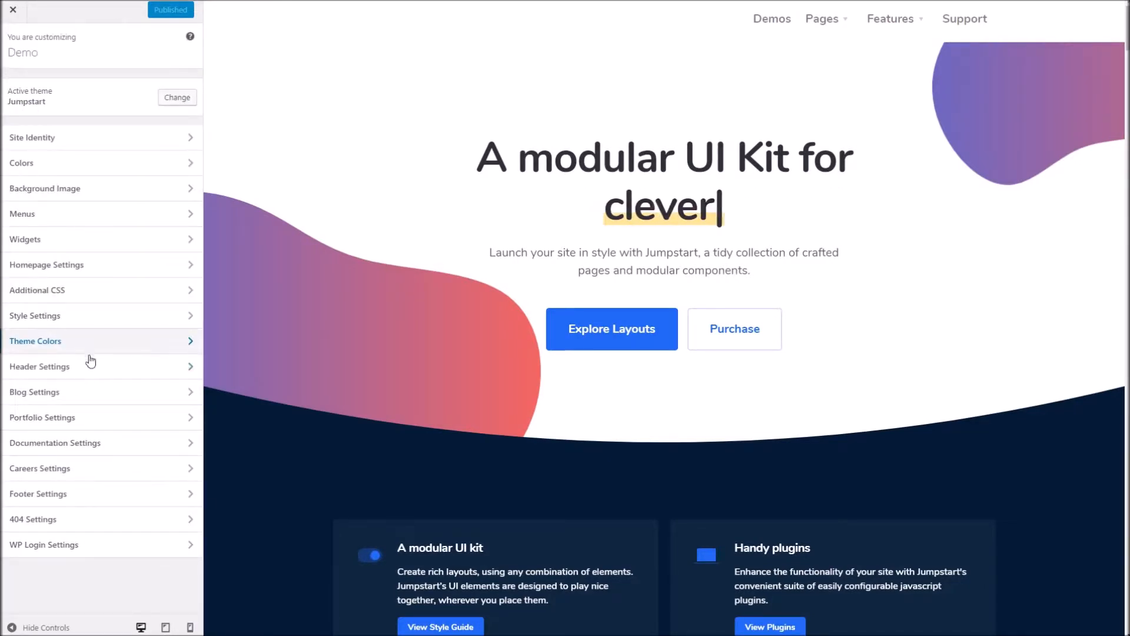
# Examine the header layout, sticky menu and logo options in the Logo Settings of Header Settings, checking the menu in the site preview
pyautogui.click(91, 367)
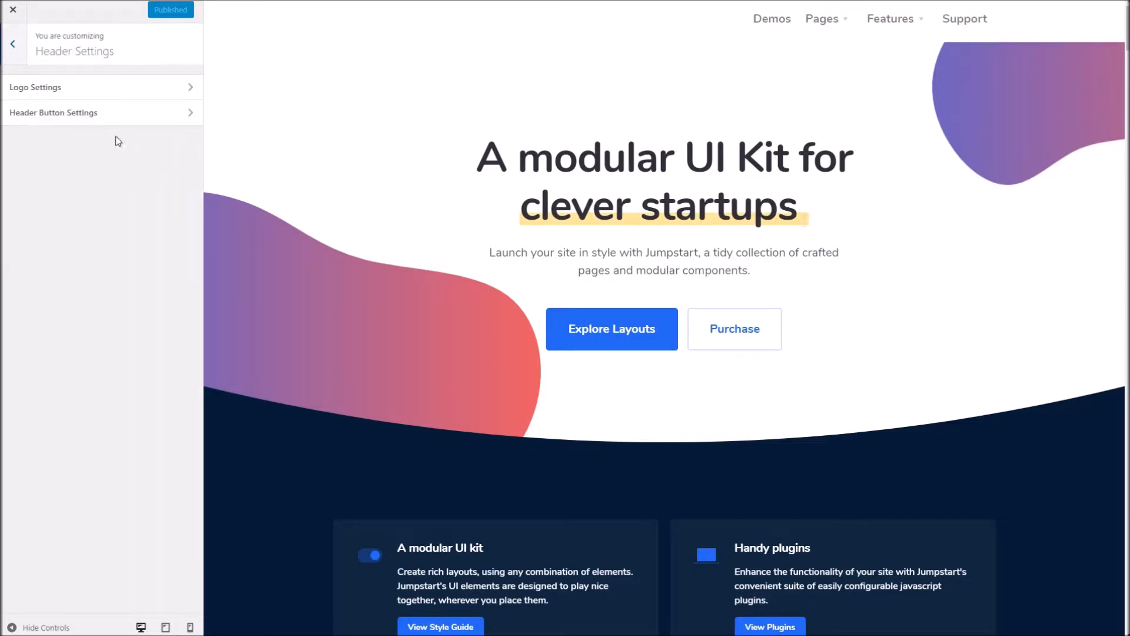
pyautogui.click(54, 94)
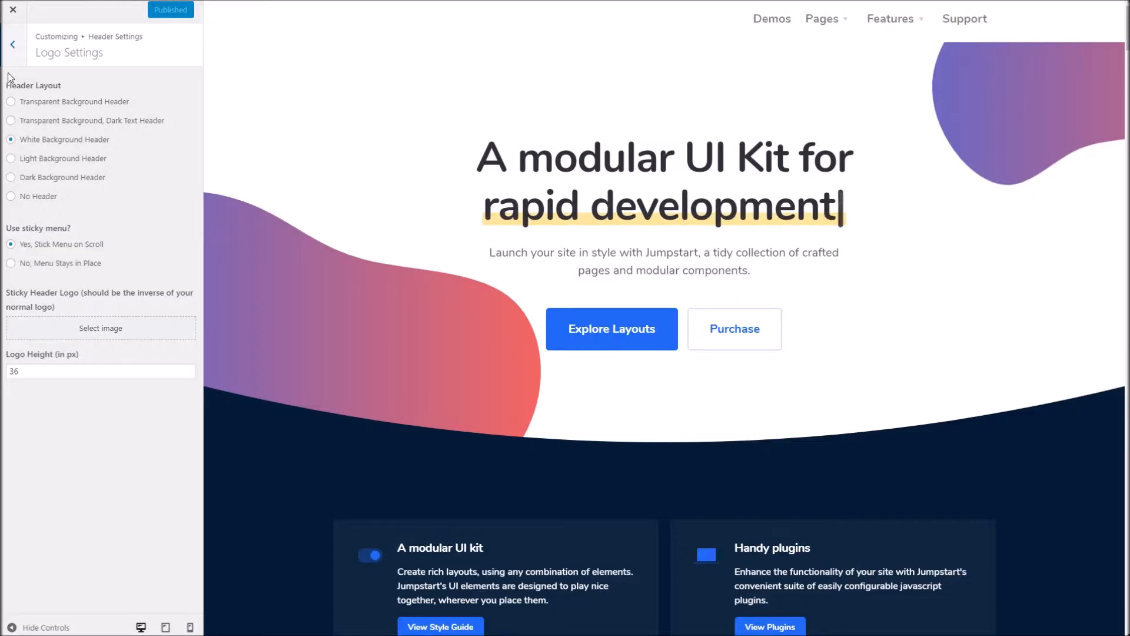
pyautogui.click(9, 52)
pyautogui.click(73, 86)
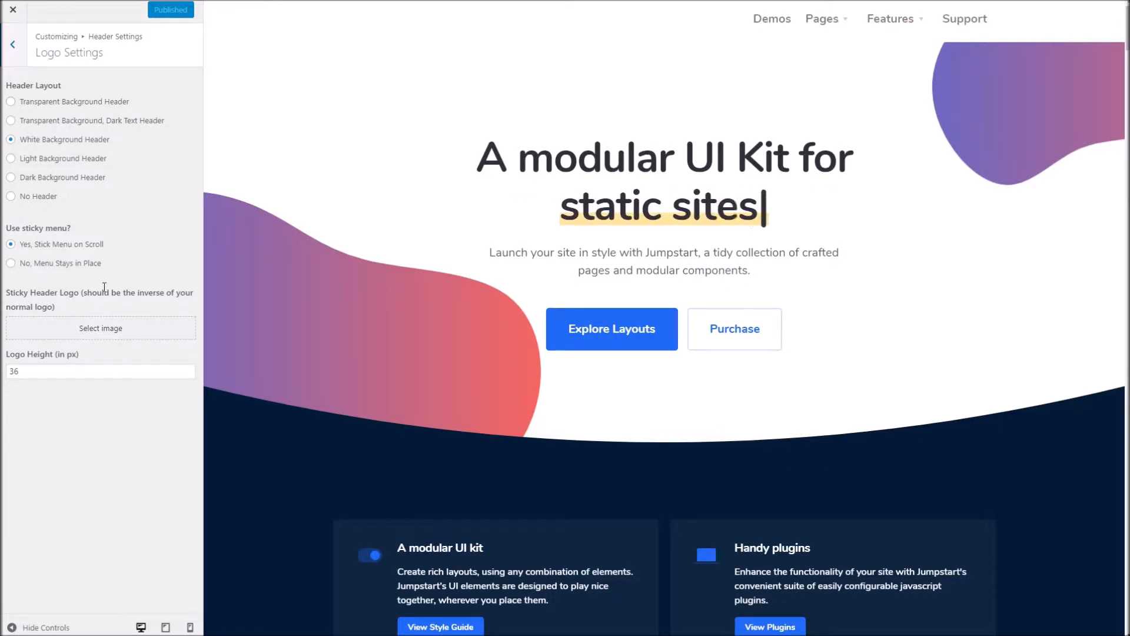
pyautogui.scroll(-8, 352, 203)
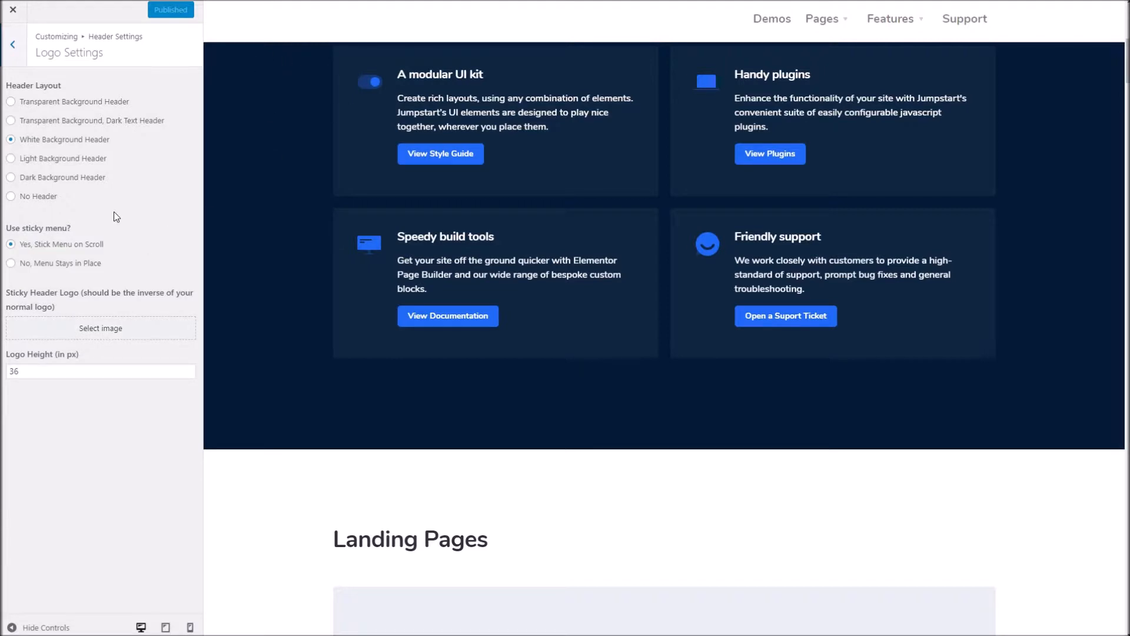
pyautogui.click(14, 41)
pyautogui.click(14, 40)
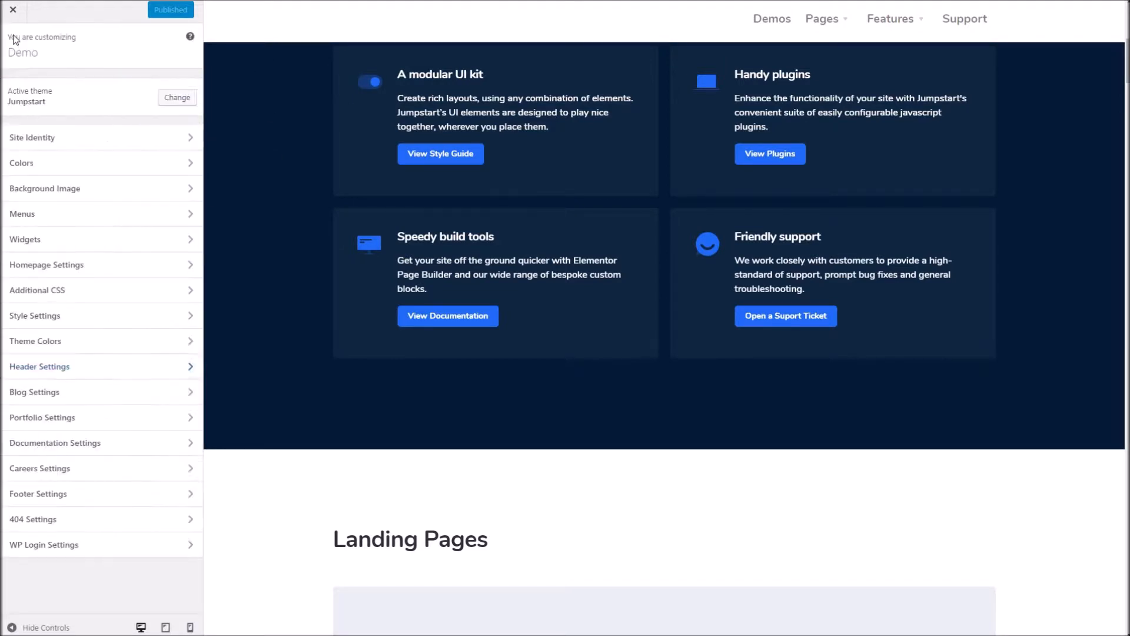
# Set the Button URL in the Header Button Settings to # and publish the change
pyautogui.click(75, 371)
pyautogui.click(94, 120)
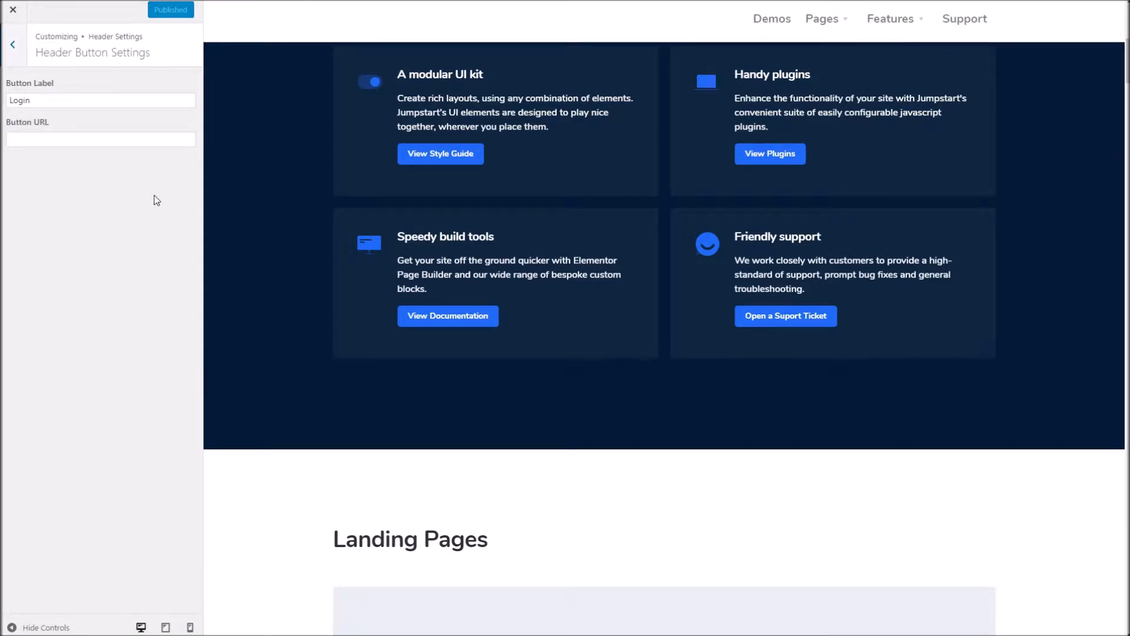
pyautogui.click(78, 139)
pyautogui.write('#')
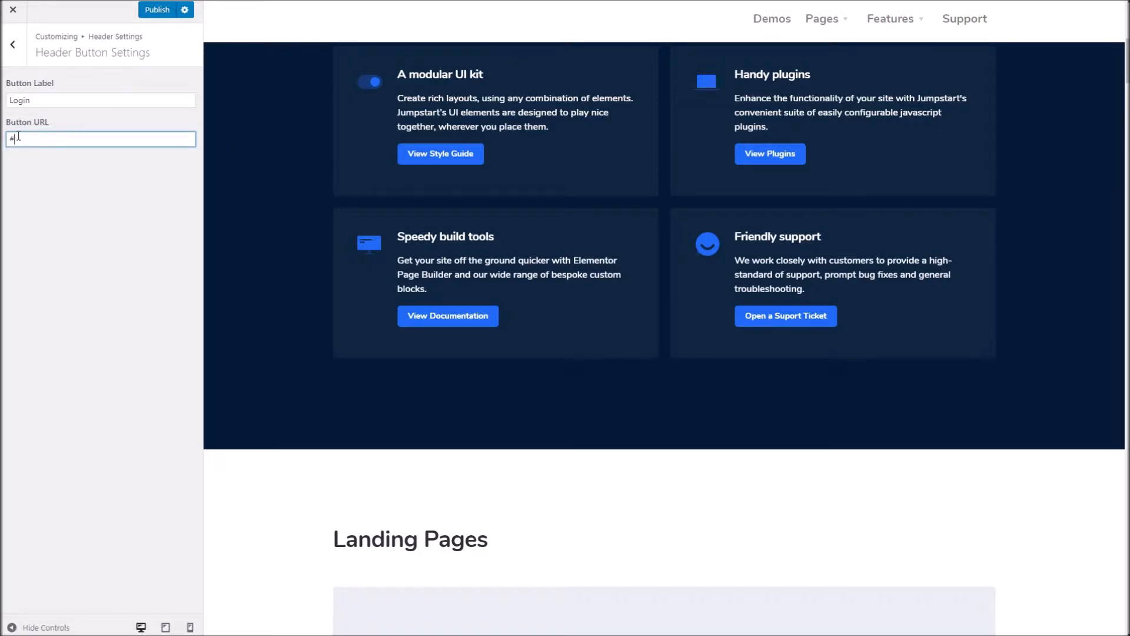
pyautogui.click(147, 15)
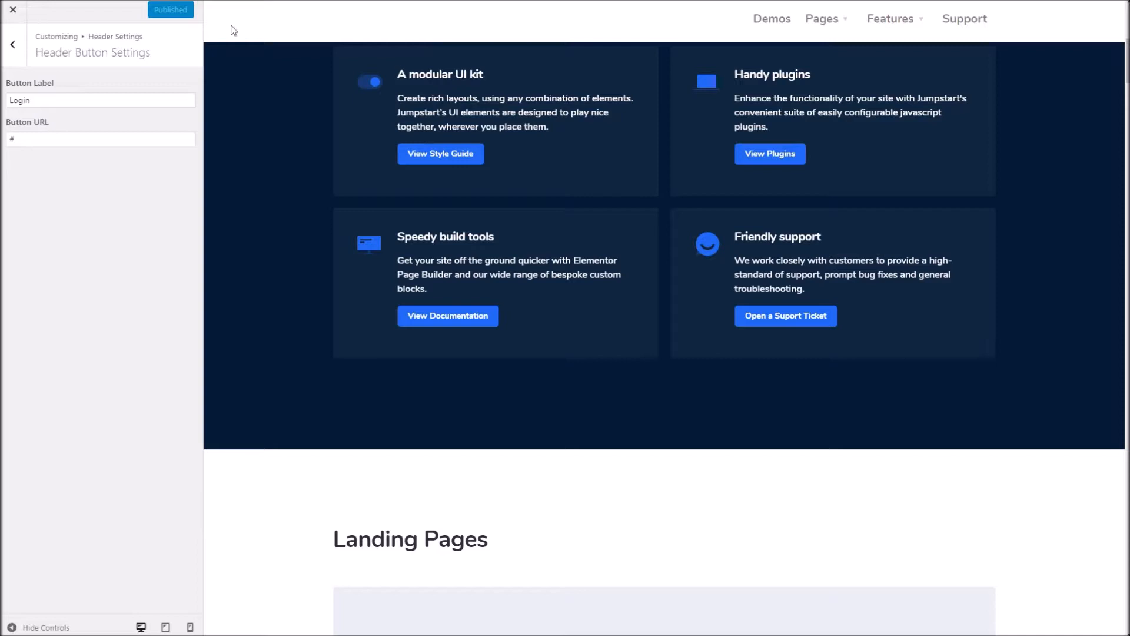
# Reload the site preview to check the header's Login button and compare it with the Header Button Settings
pyautogui.rightClick(312, 61)
pyautogui.click(389, 96)
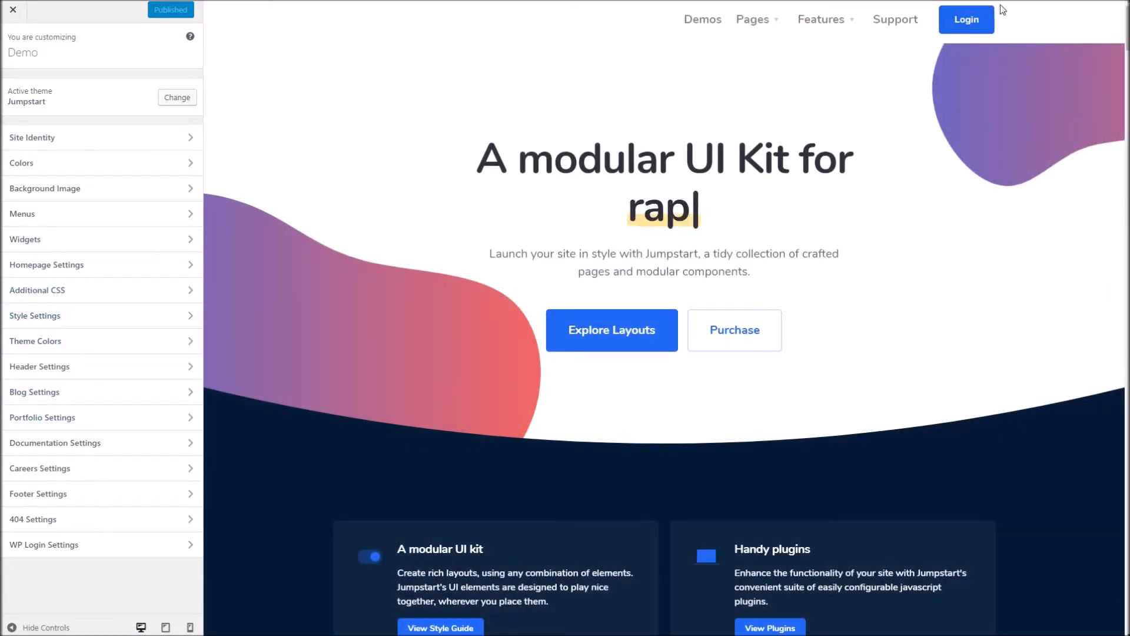
pyautogui.click(89, 369)
pyautogui.click(24, 111)
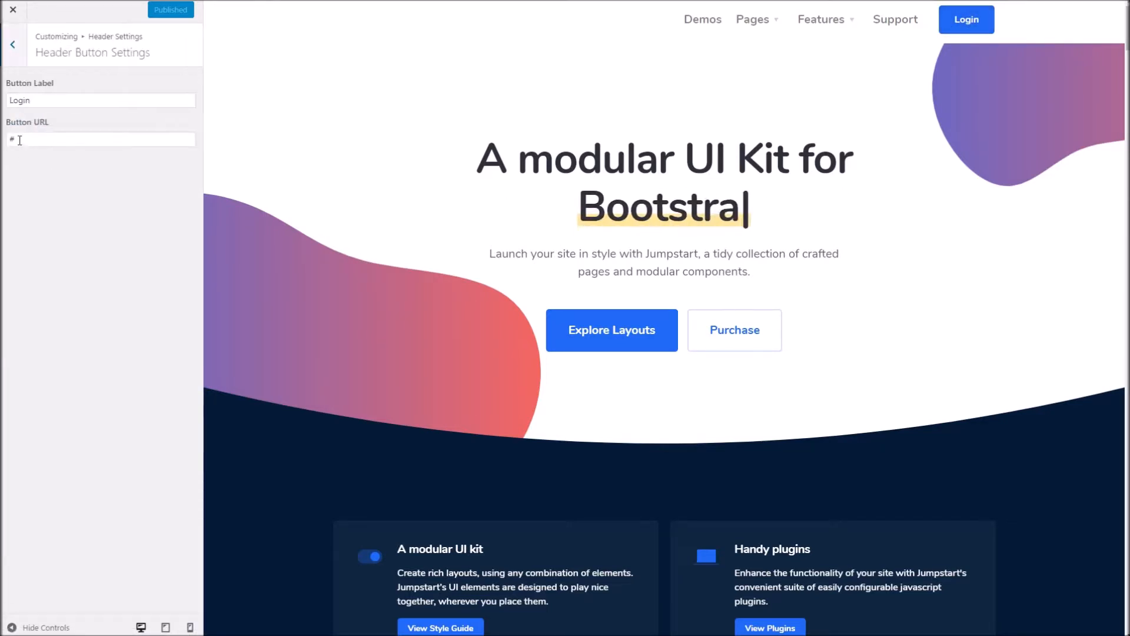
pyautogui.click(12, 44)
pyautogui.click(12, 44)
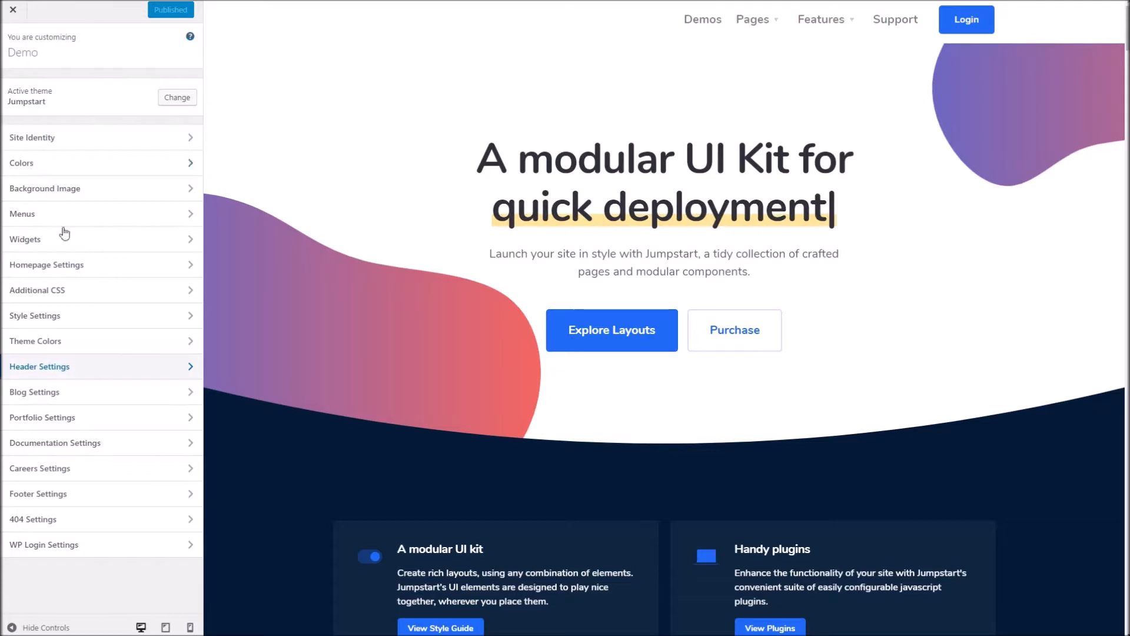
# Examine the Blog Layout choices and the listing title and subtitle fields in the Blog Archive Layout Settings
pyautogui.click(114, 390)
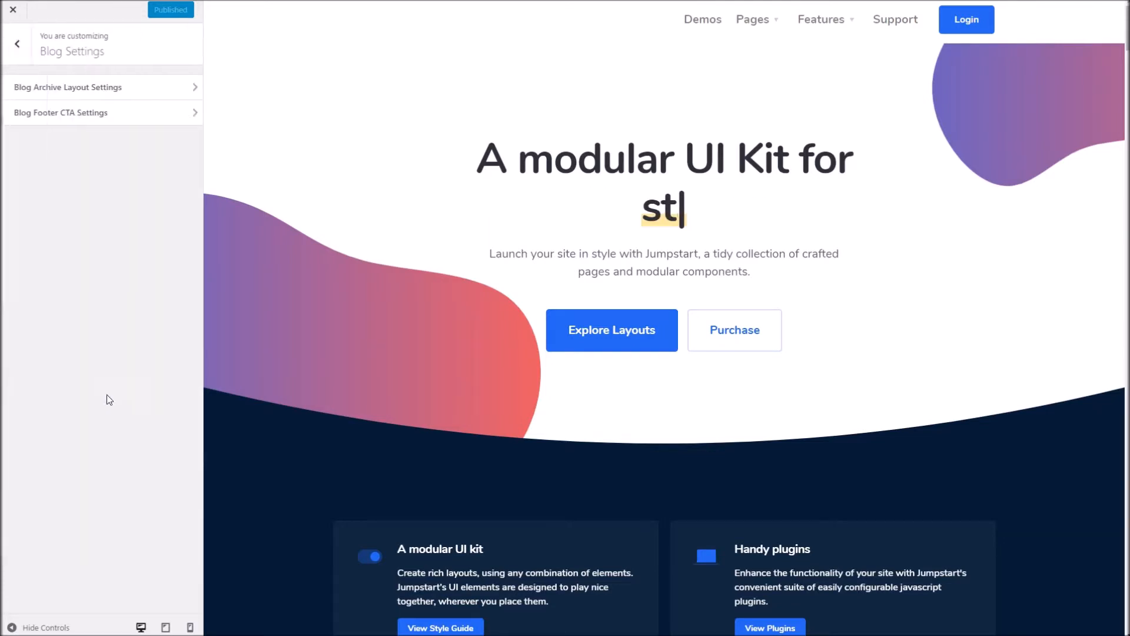
pyautogui.click(47, 93)
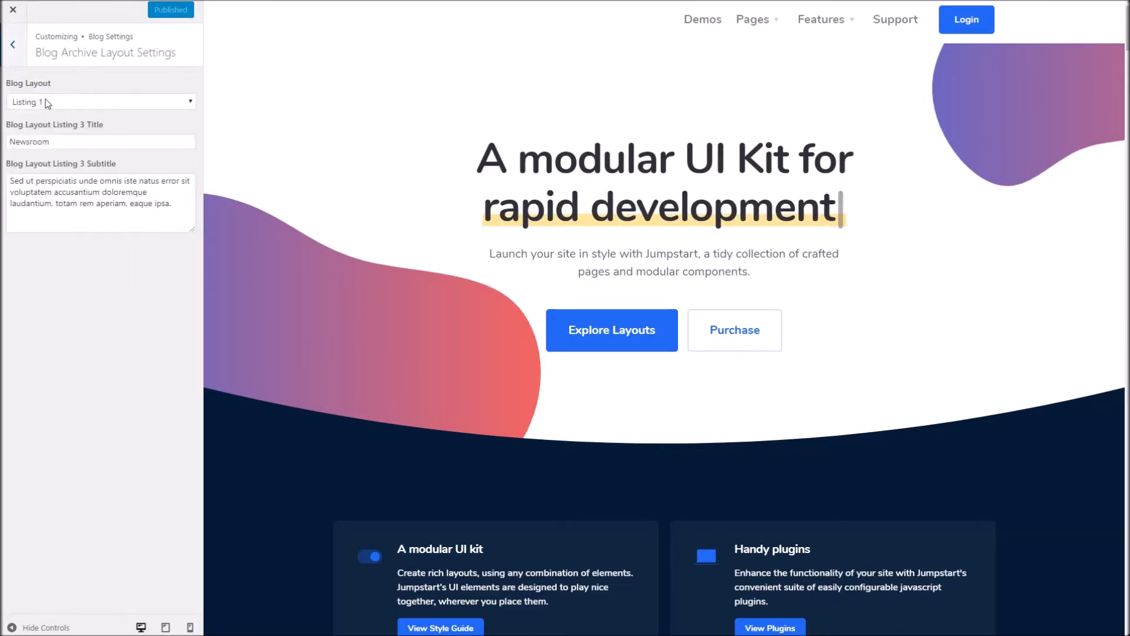
pyautogui.click(52, 108)
pyautogui.click(42, 78)
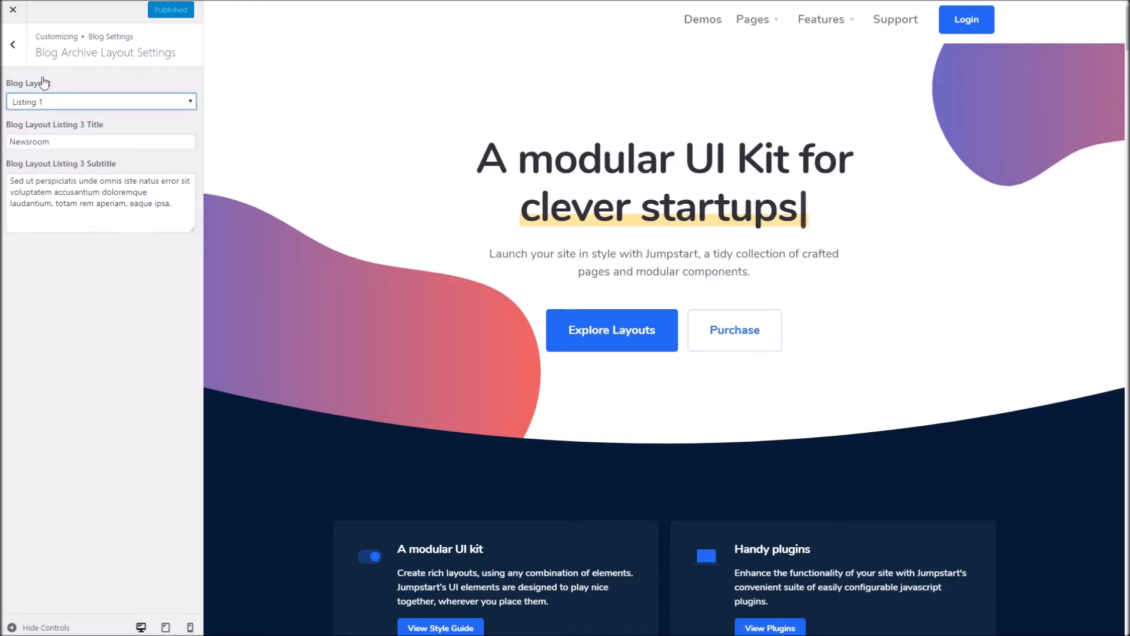
pyautogui.click(13, 44)
pyautogui.click(9, 44)
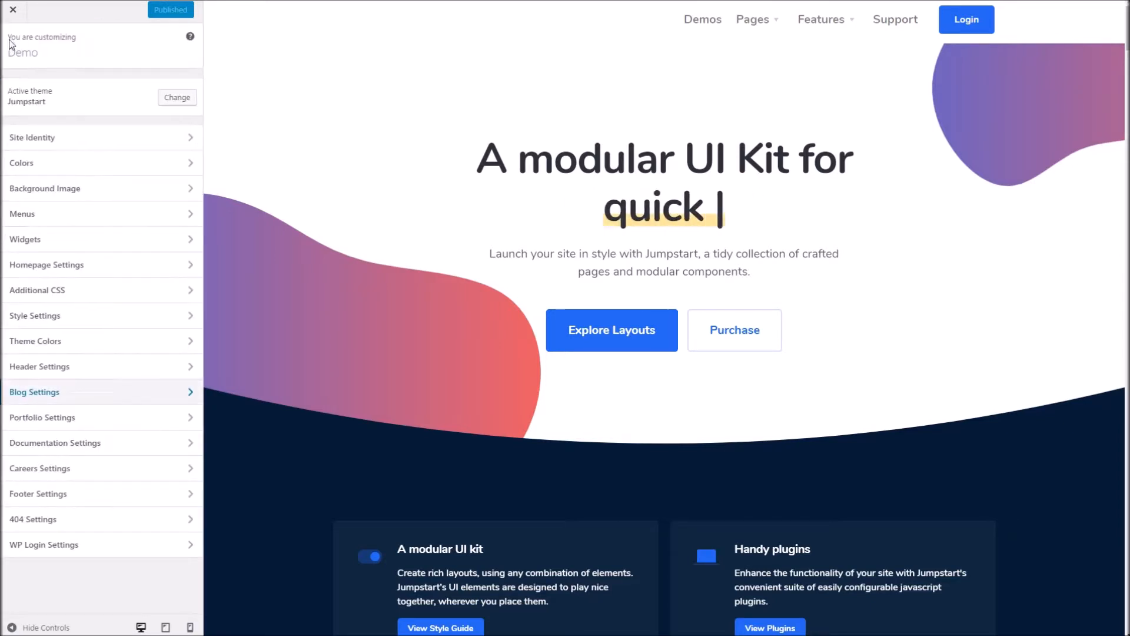
# Look at the footer call to action on the live blog page and read through the post "Having your cake, and eating it too!"
pyautogui.click(41, 391)
pyautogui.click(79, 113)
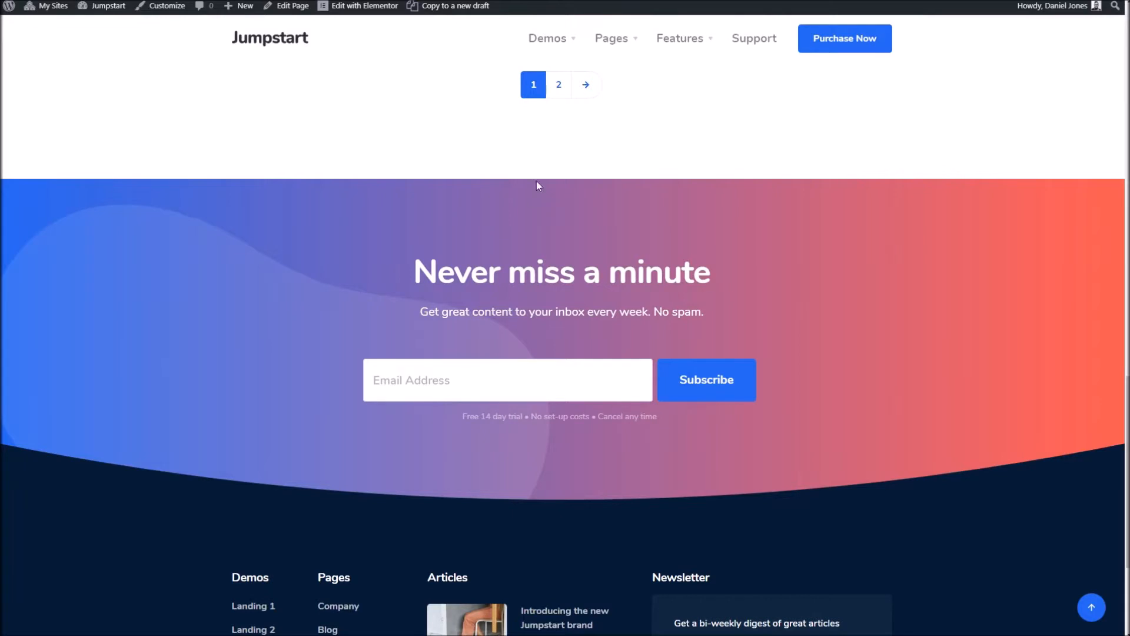
pyautogui.scroll(6, 635, 207)
pyautogui.click(575, 232)
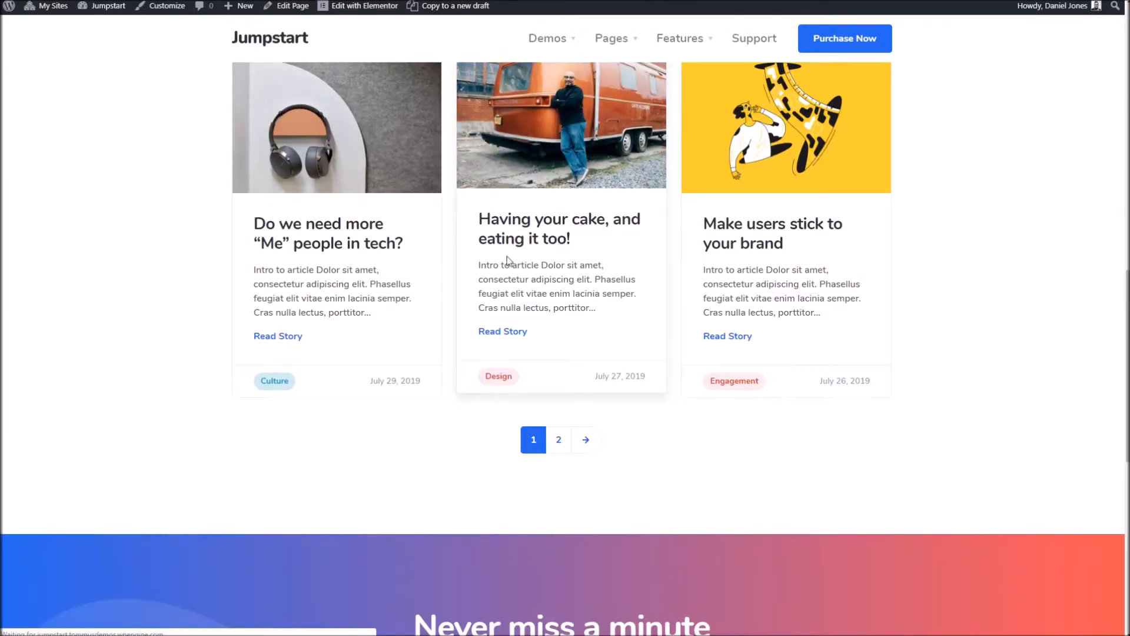
pyautogui.scroll(-20, 282, 348)
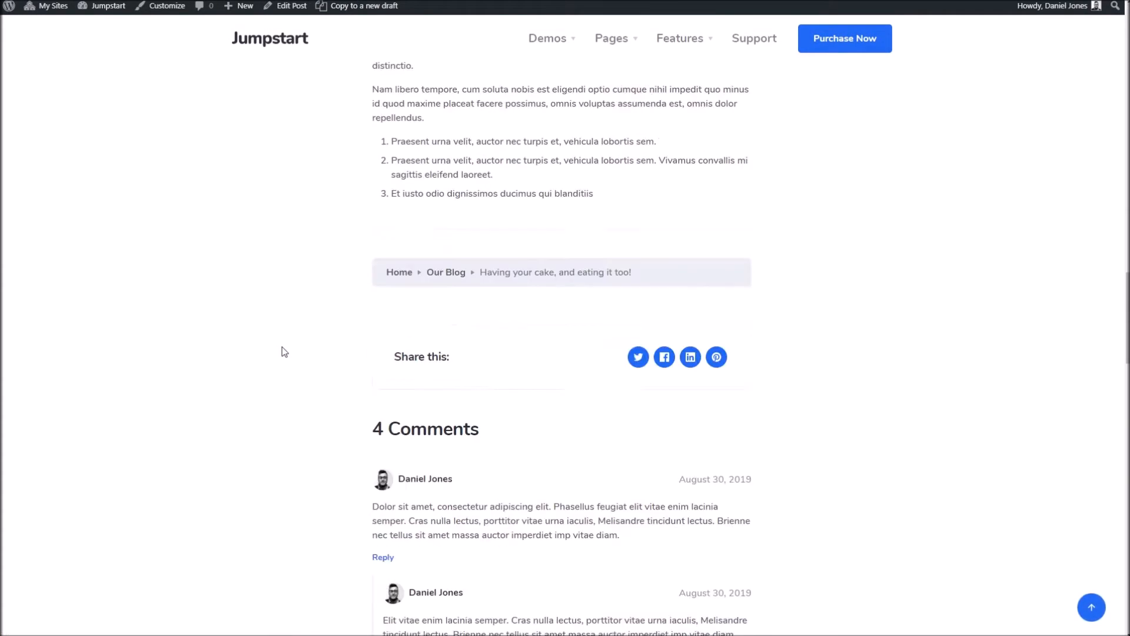
pyautogui.scroll(-20, 283, 343)
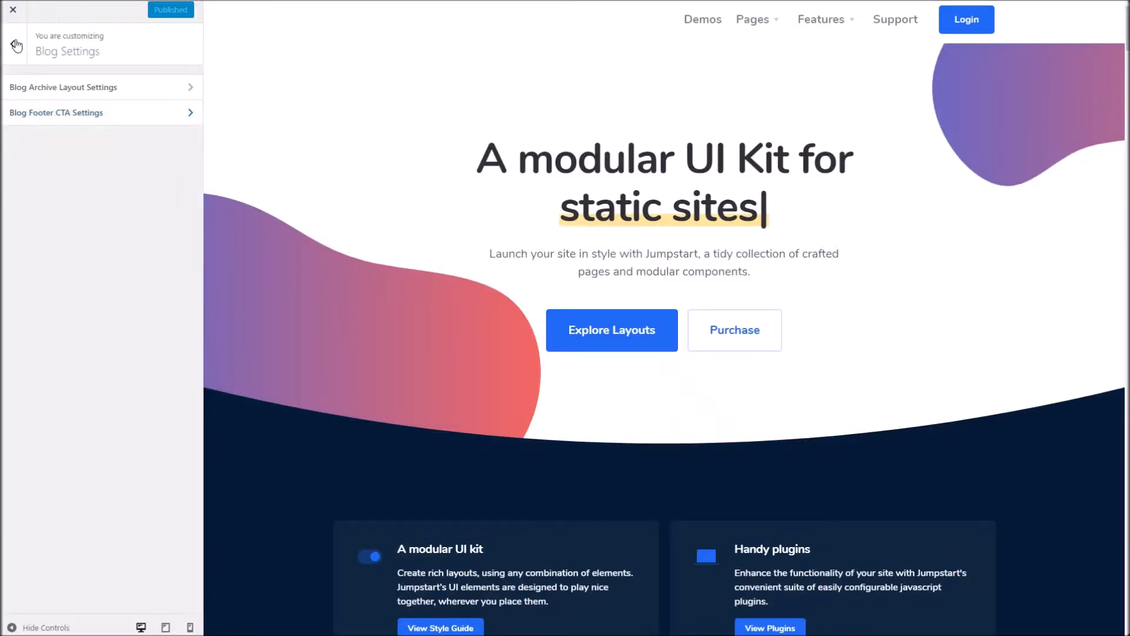
# Examine the background, content and form shortcode fields in the Blog Footer CTA Settings
pyautogui.click(55, 107)
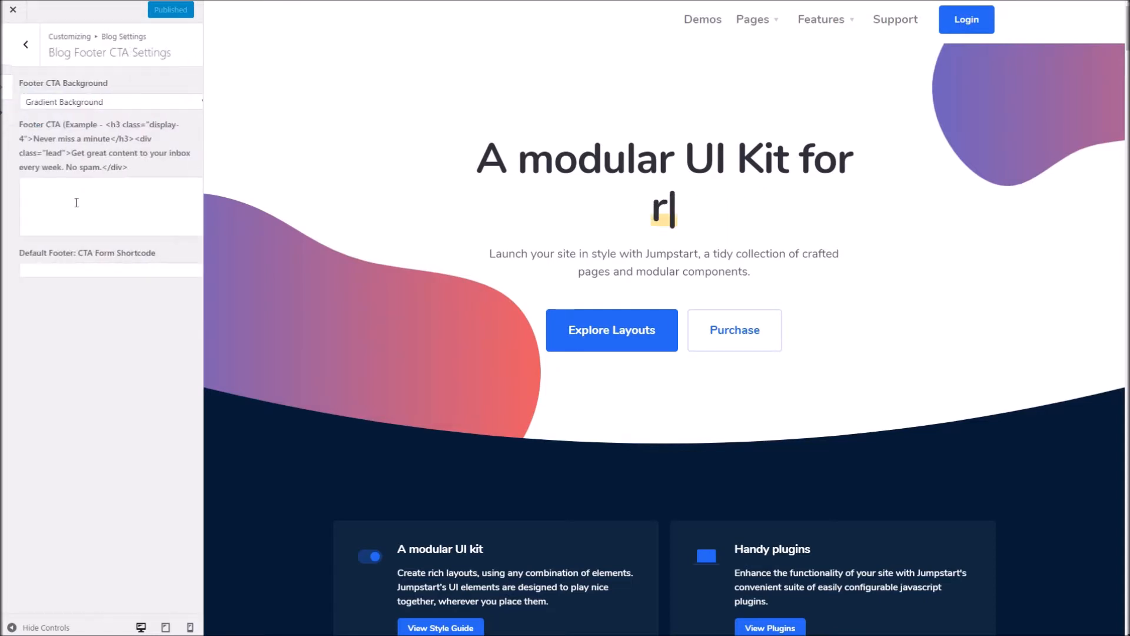
pyautogui.click(52, 269)
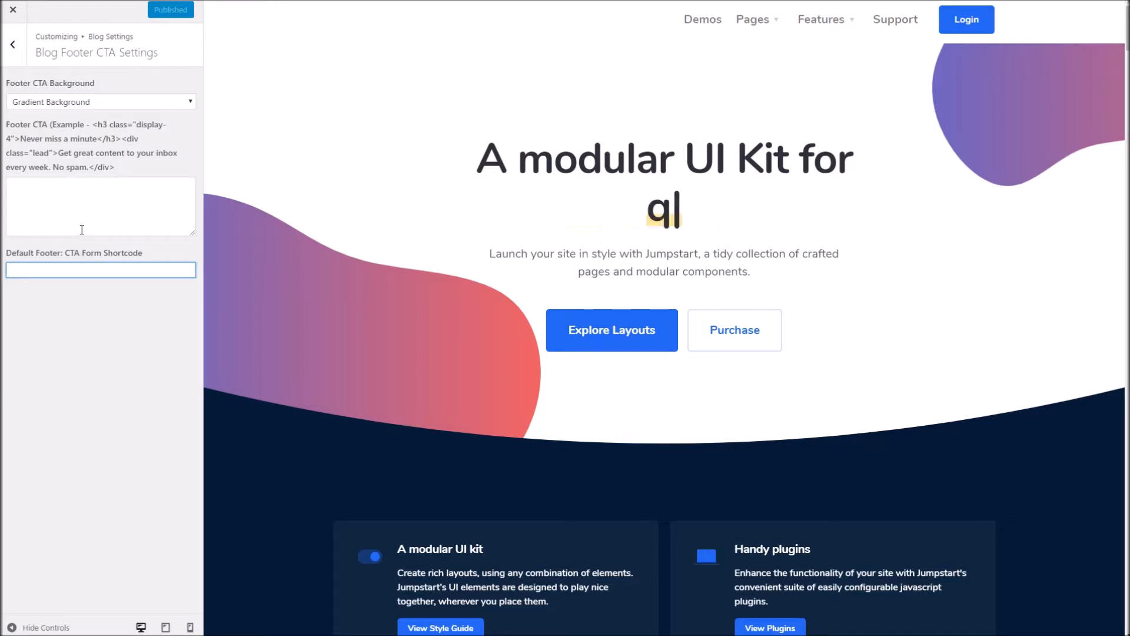
pyautogui.click(13, 45)
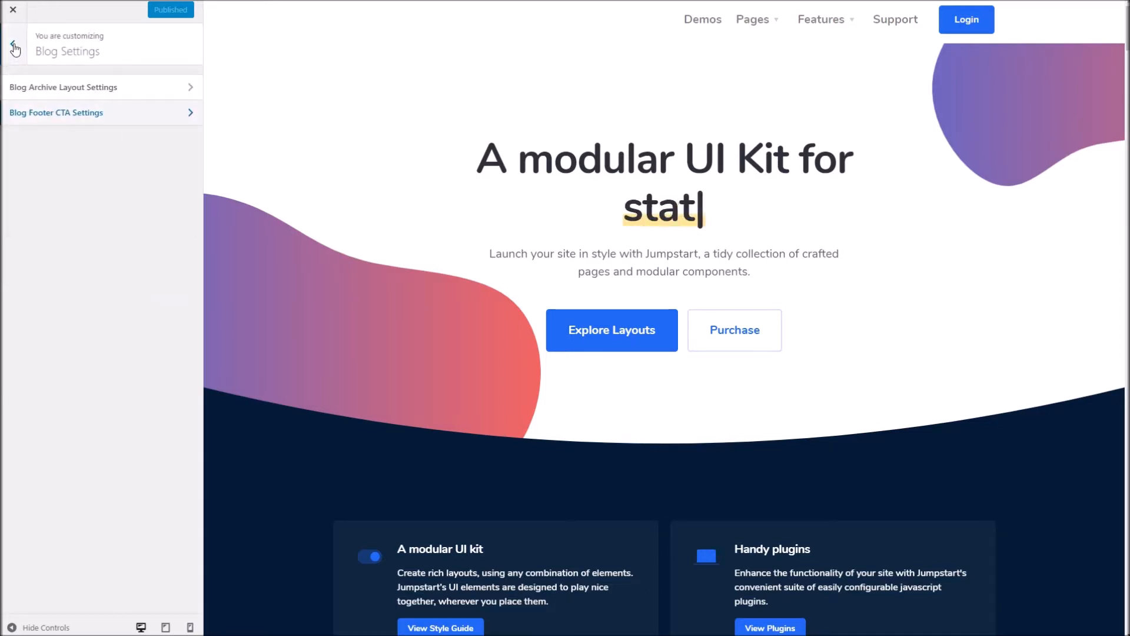
pyautogui.click(13, 46)
# Examine the Portfolio Archive Layout Settings and the Portfolio CTA Settings
pyautogui.click(80, 418)
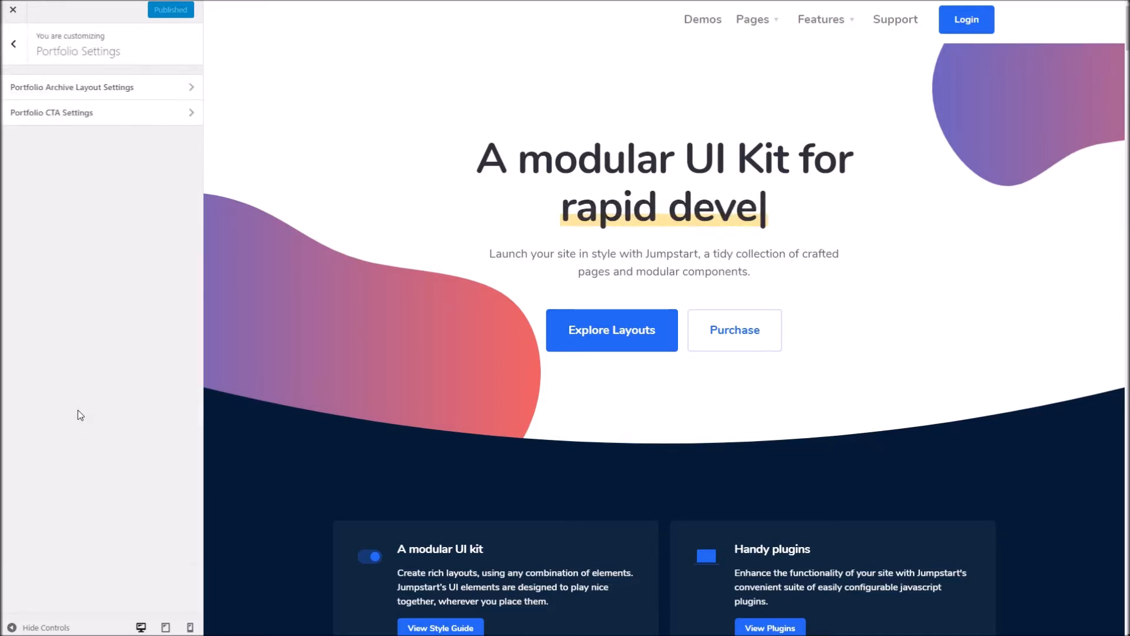
pyautogui.click(28, 90)
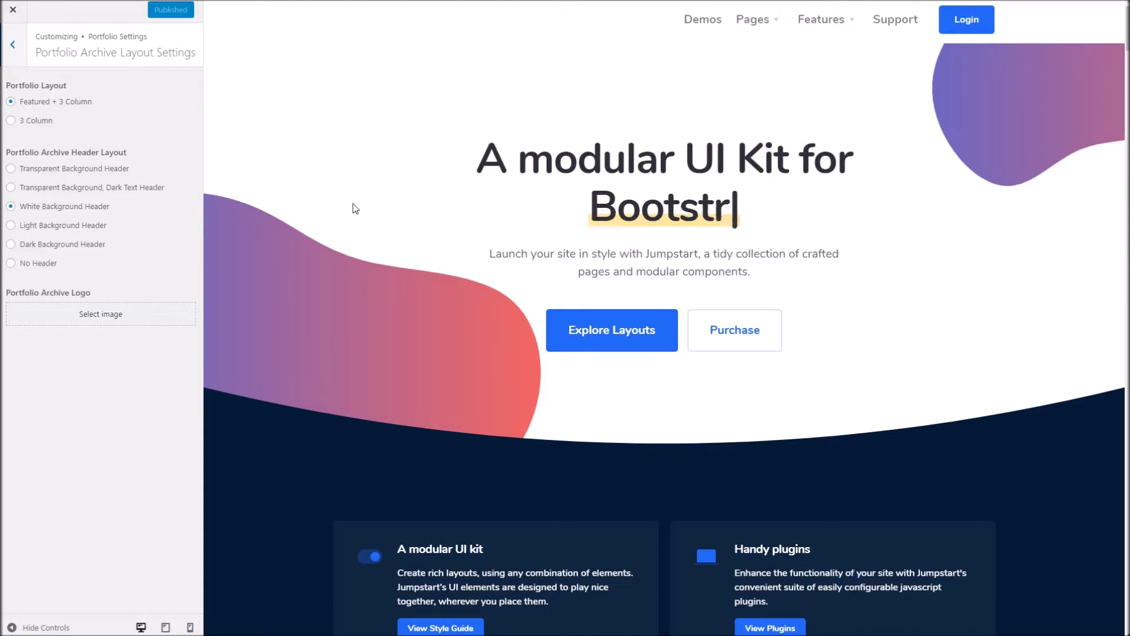
pyautogui.click(11, 46)
pyautogui.click(51, 112)
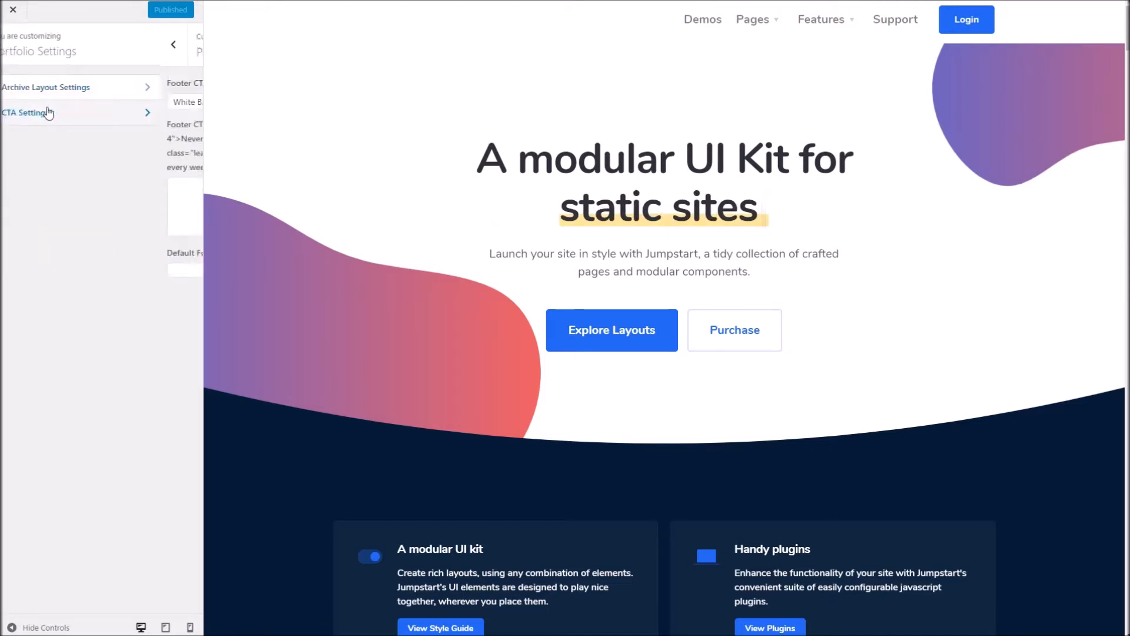
pyautogui.click(12, 45)
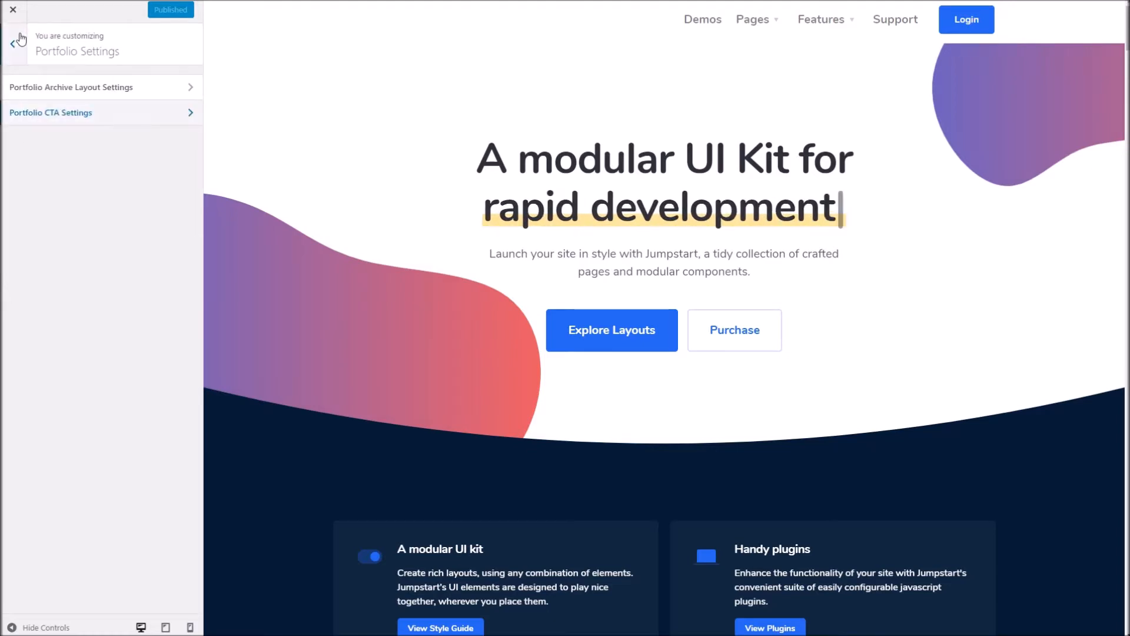
pyautogui.click(13, 45)
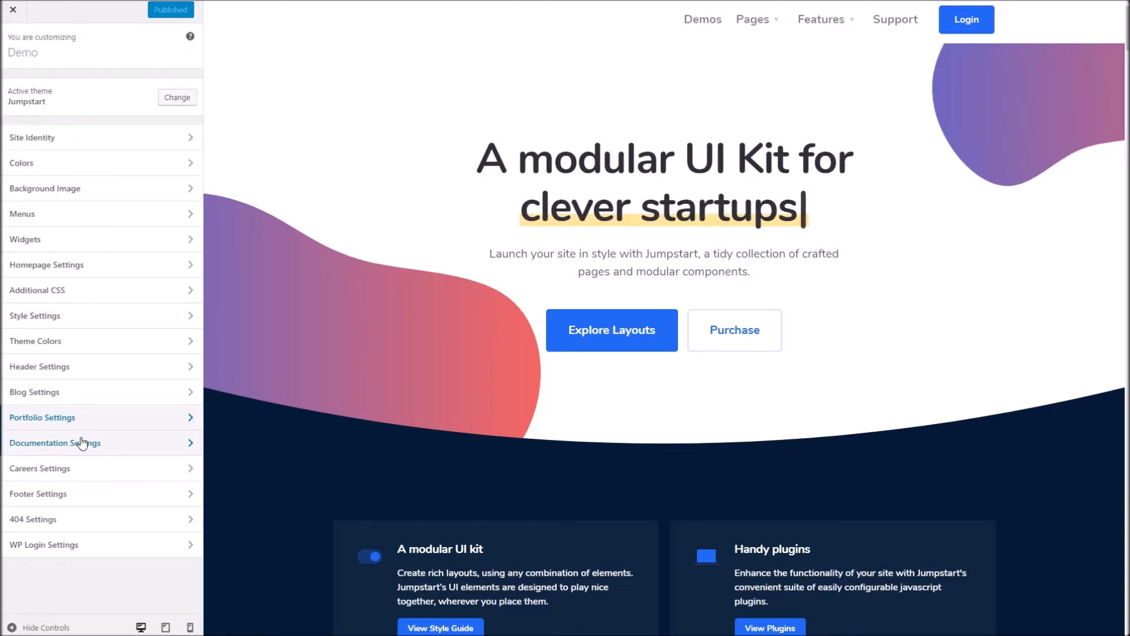
# Examine the title, header layout, Popular Searches and sidebar contact fields in the Documentation Archive View settings
pyautogui.click(102, 448)
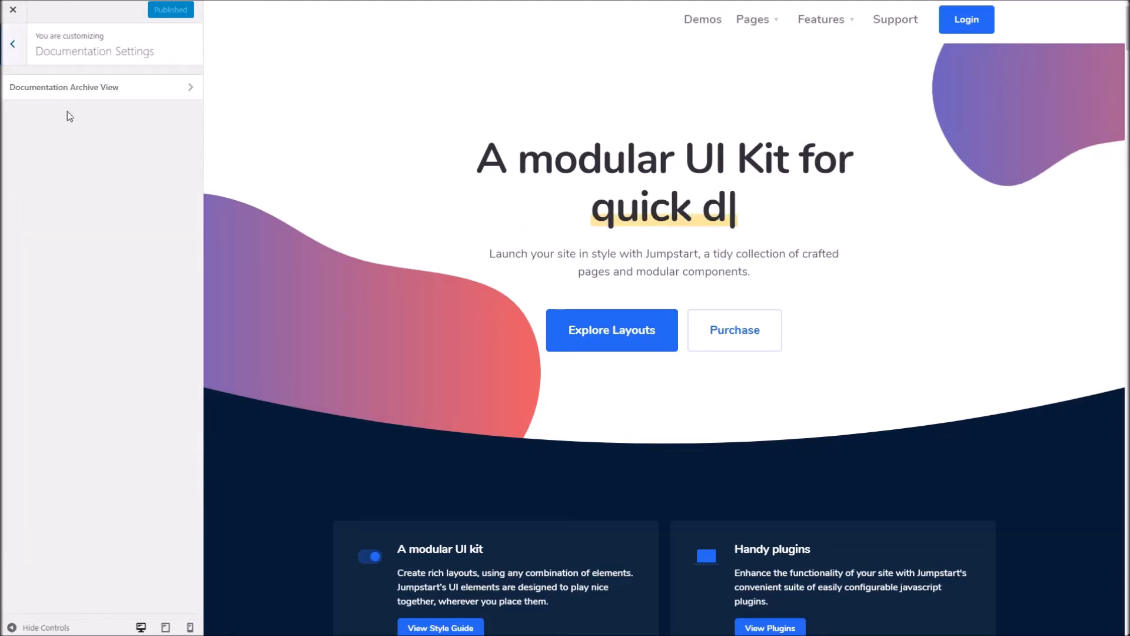
pyautogui.click(52, 94)
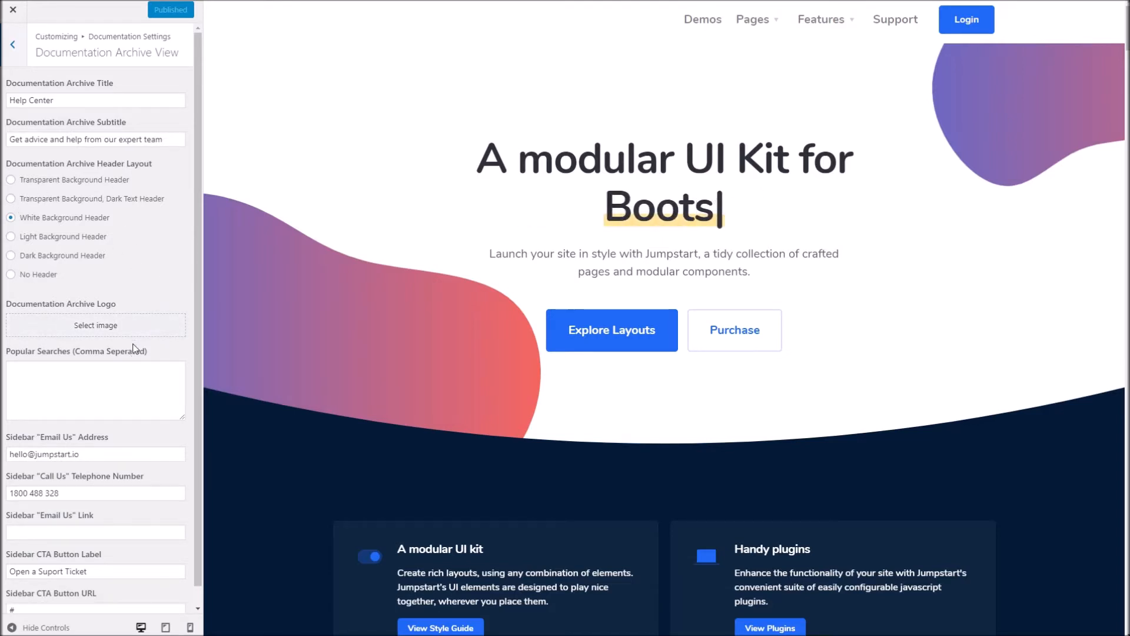
pyautogui.scroll(-1, 148, 371)
pyautogui.click(46, 369)
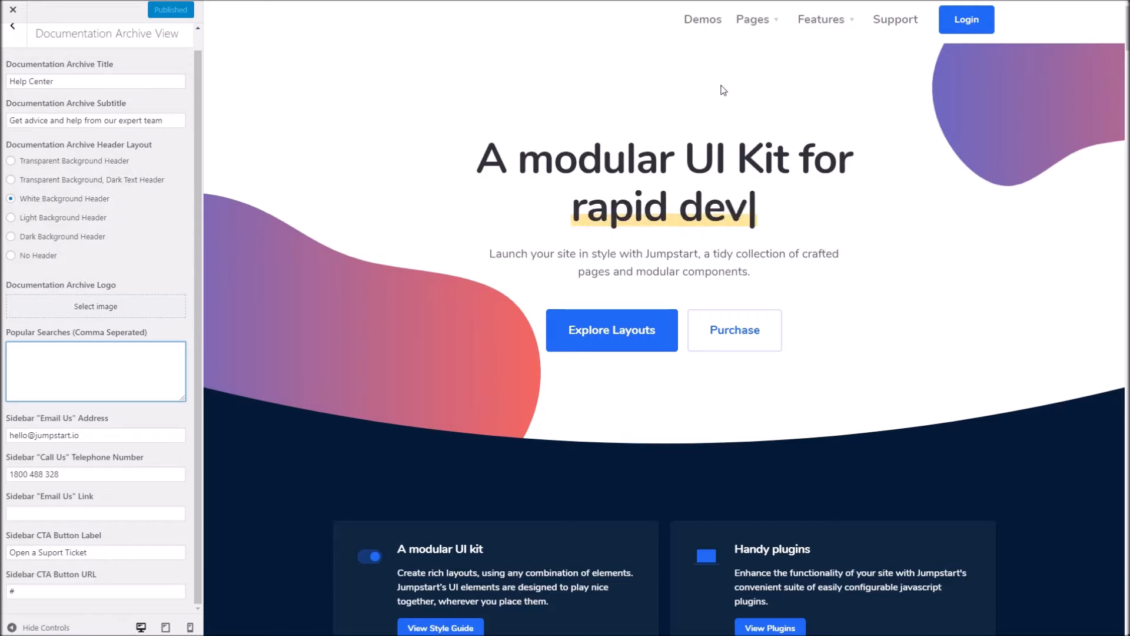
# Open the Help Center page in the site preview and look over its search area, article collections and sidebar
pyautogui.click(758, 24)
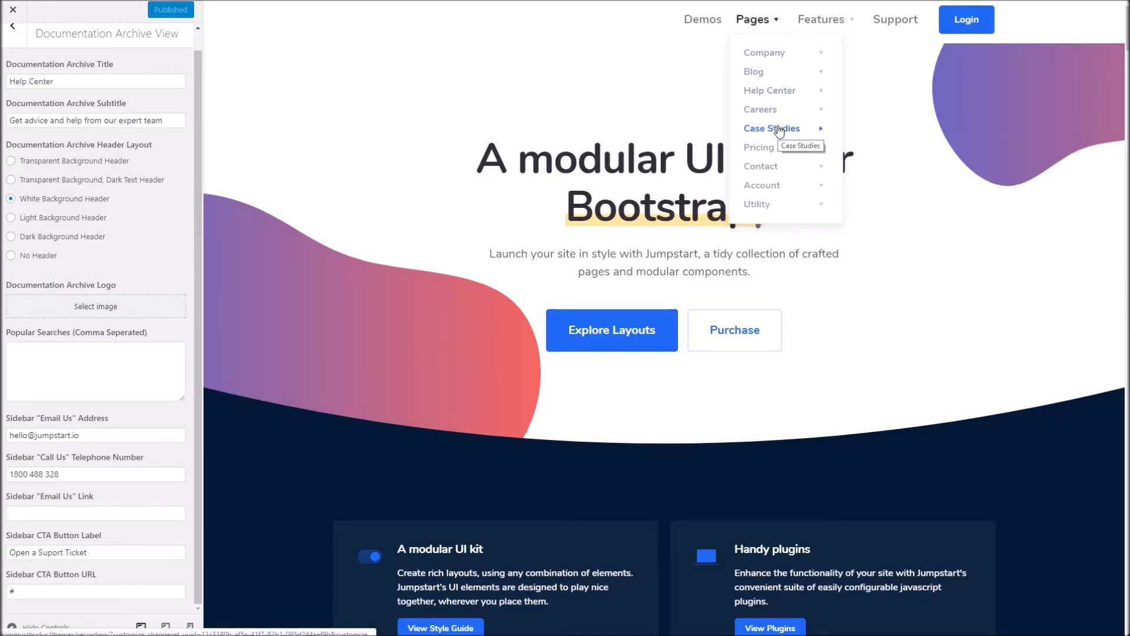
pyautogui.click(770, 90)
pyautogui.click(889, 100)
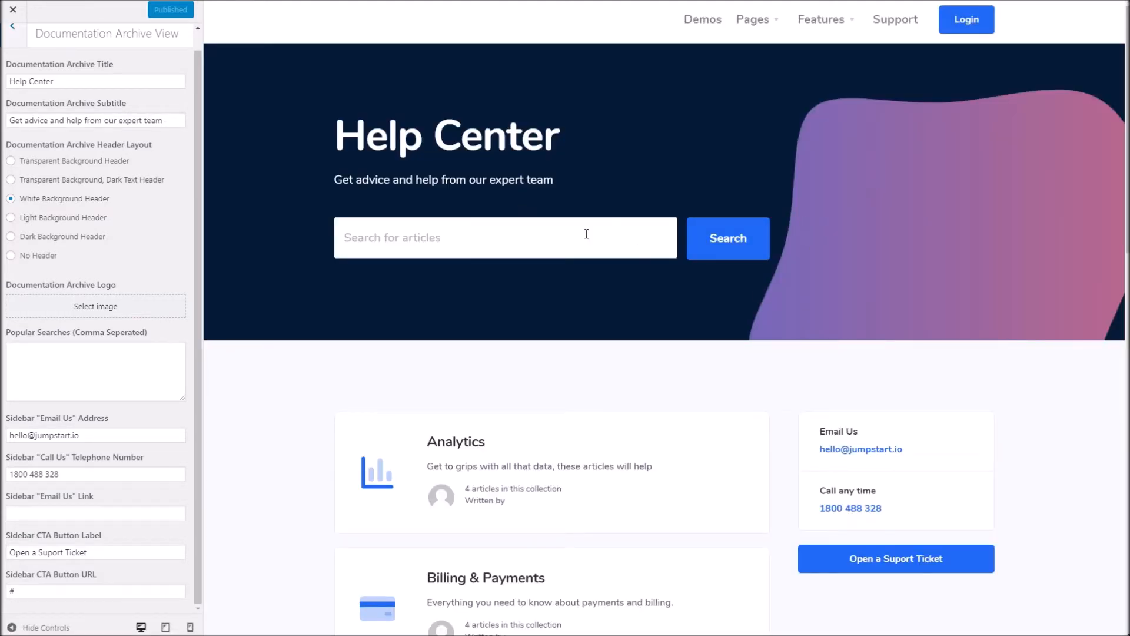
pyautogui.scroll(-6, 522, 260)
pyautogui.scroll(6, 247, 298)
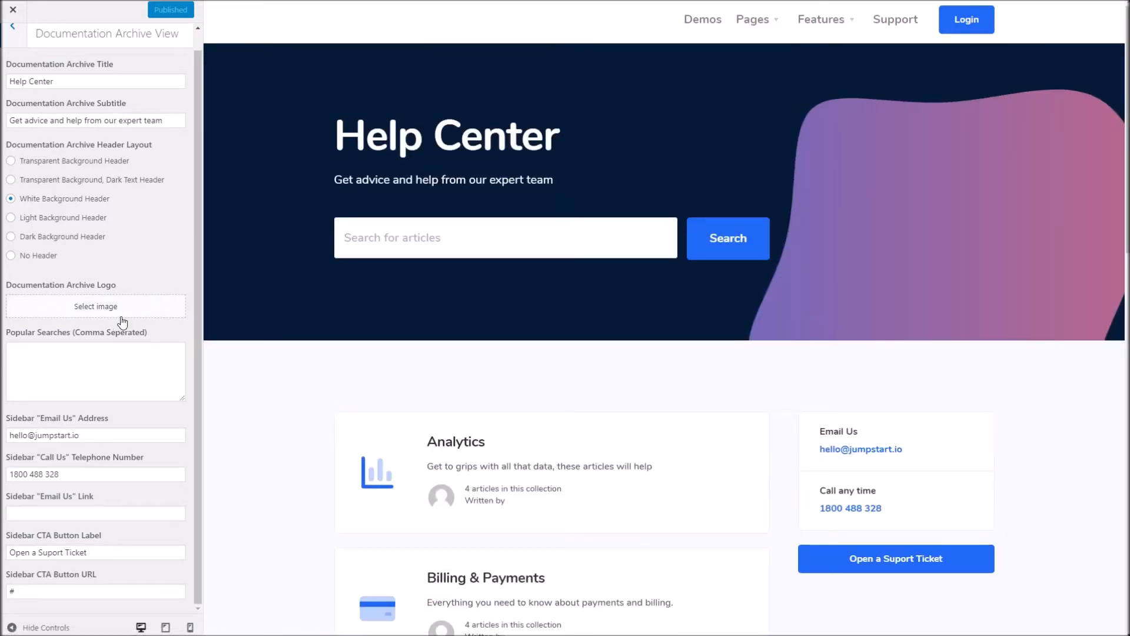
# Set the documentation archive's Popular Searches to "Term 1, Term 2, Another Term", publish the change and reload the Customizer
pyautogui.click(56, 361)
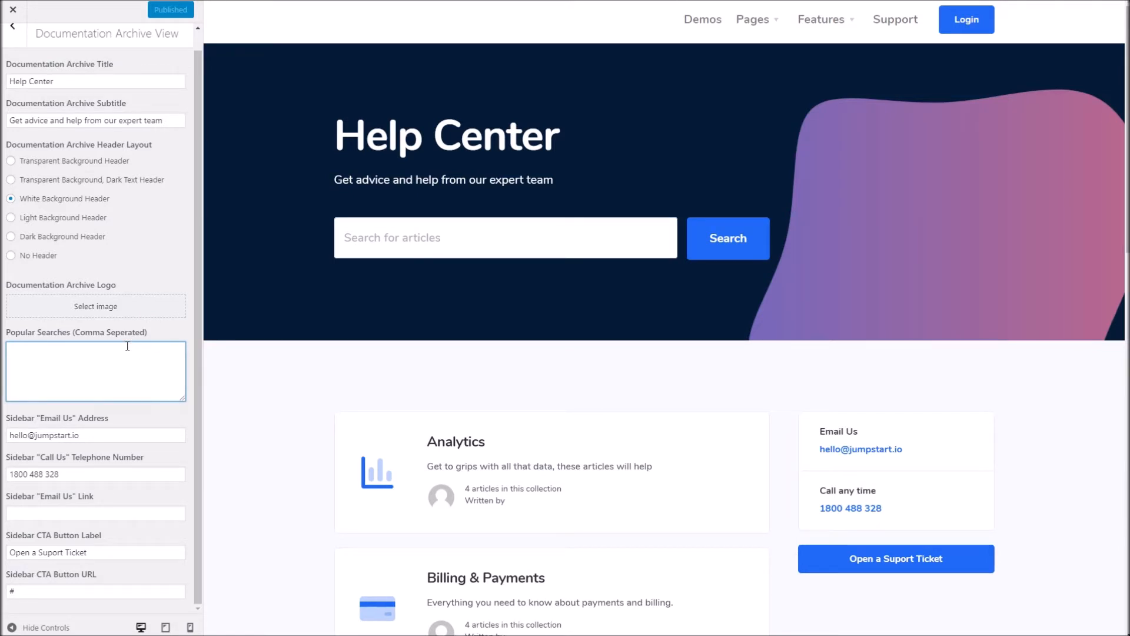
pyautogui.write('Term 1, Term 2, Another Term')
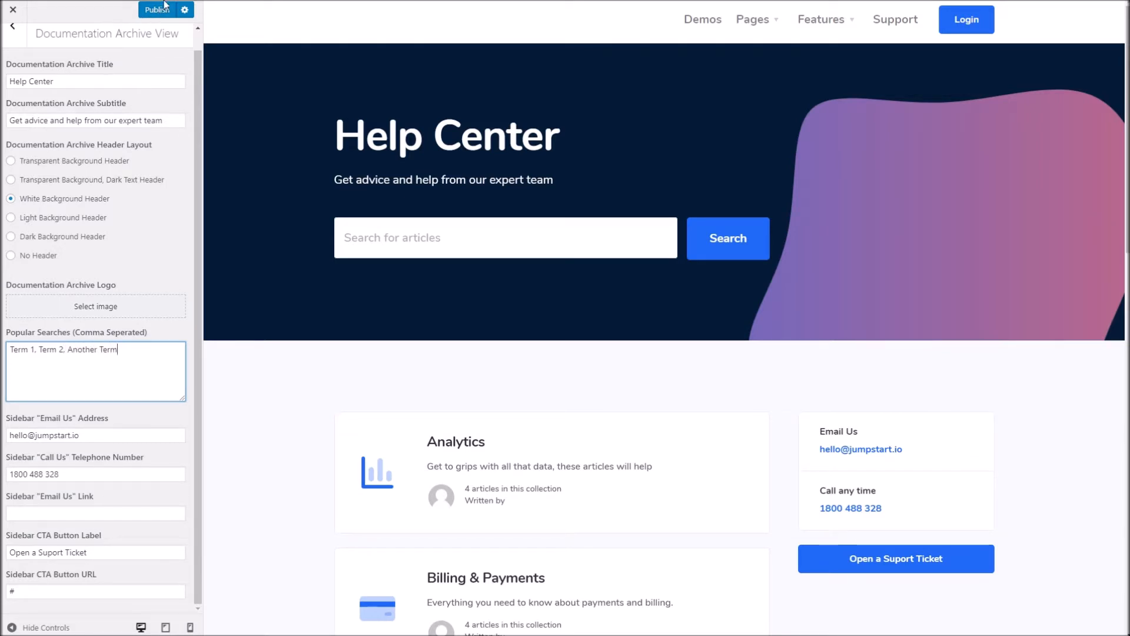
pyautogui.click(158, 9)
pyautogui.rightClick(258, 85)
pyautogui.click(288, 122)
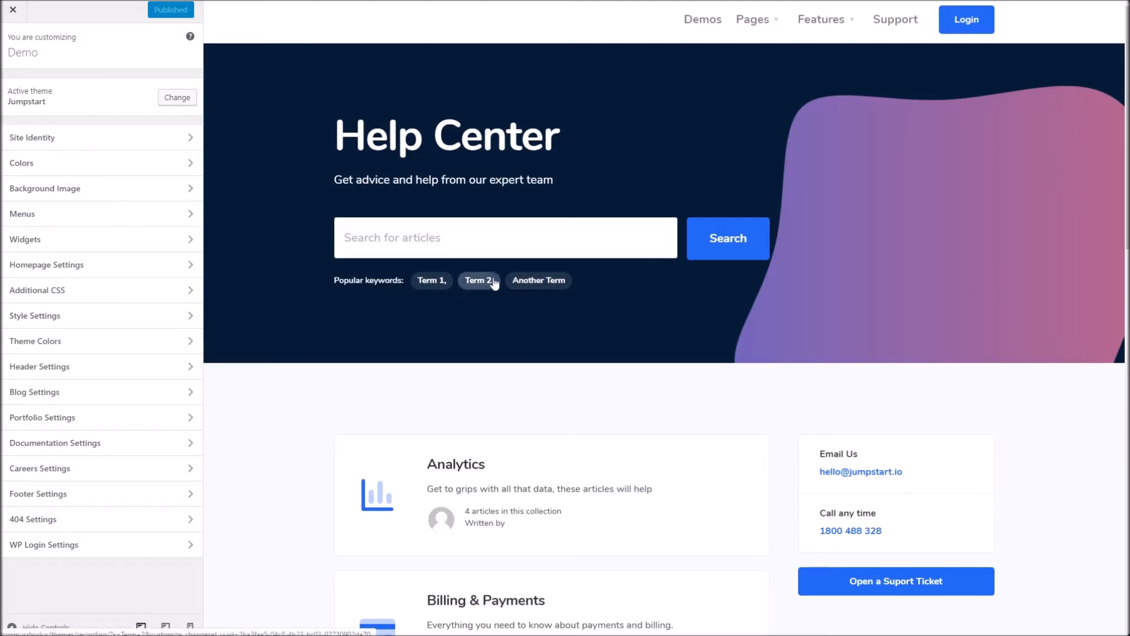
# Examine the Apply Form Shortcode field in the Careers Settings and return to the main settings list
pyautogui.click(109, 465)
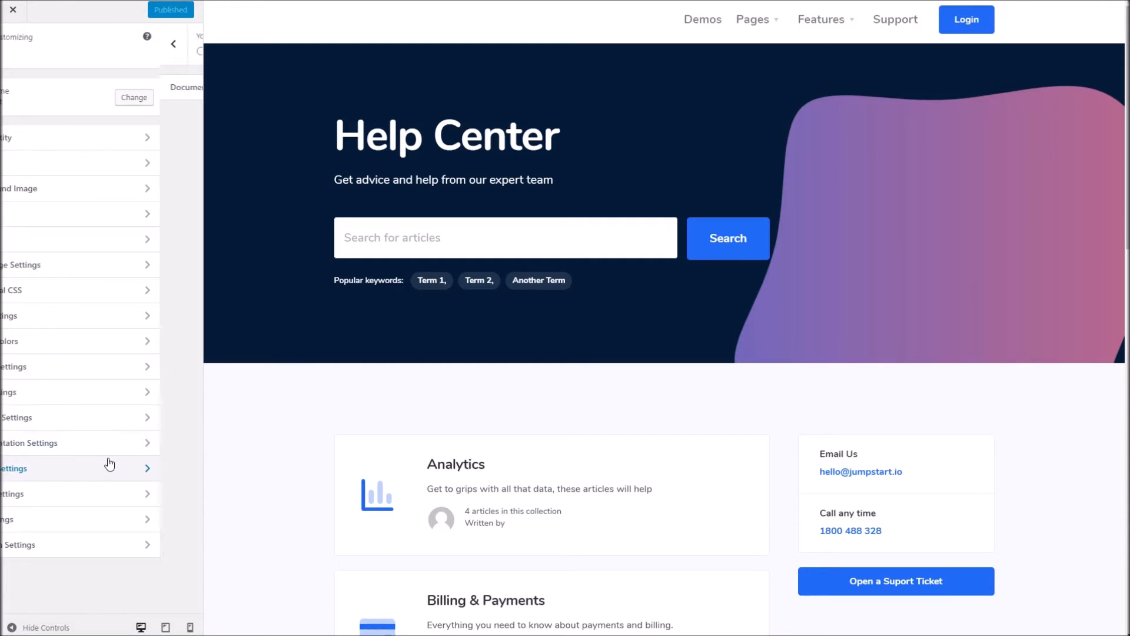
pyautogui.click(40, 93)
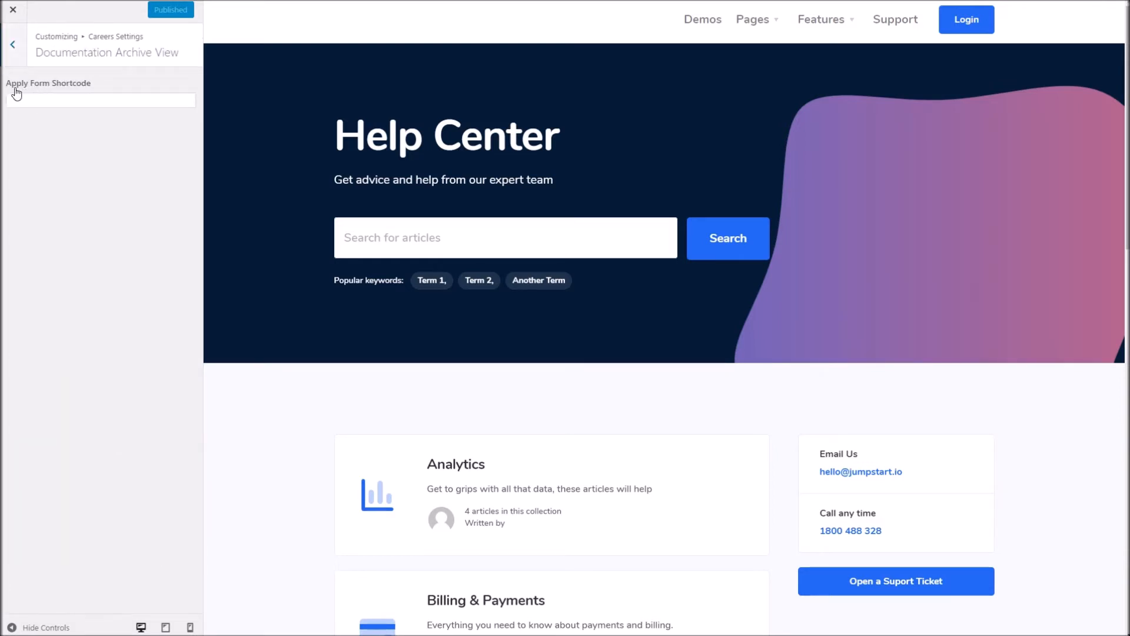
pyautogui.click(9, 47)
pyautogui.click(9, 47)
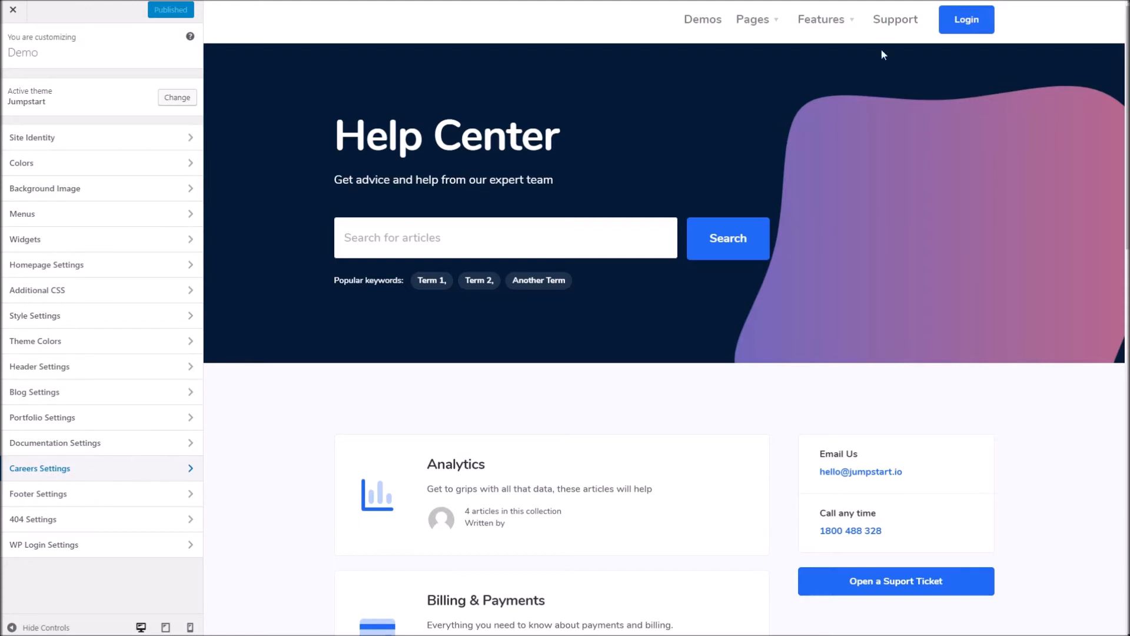
# Open the Careers Single page in the site preview and look through the job listing's content
pyautogui.moveTo(769, 25)
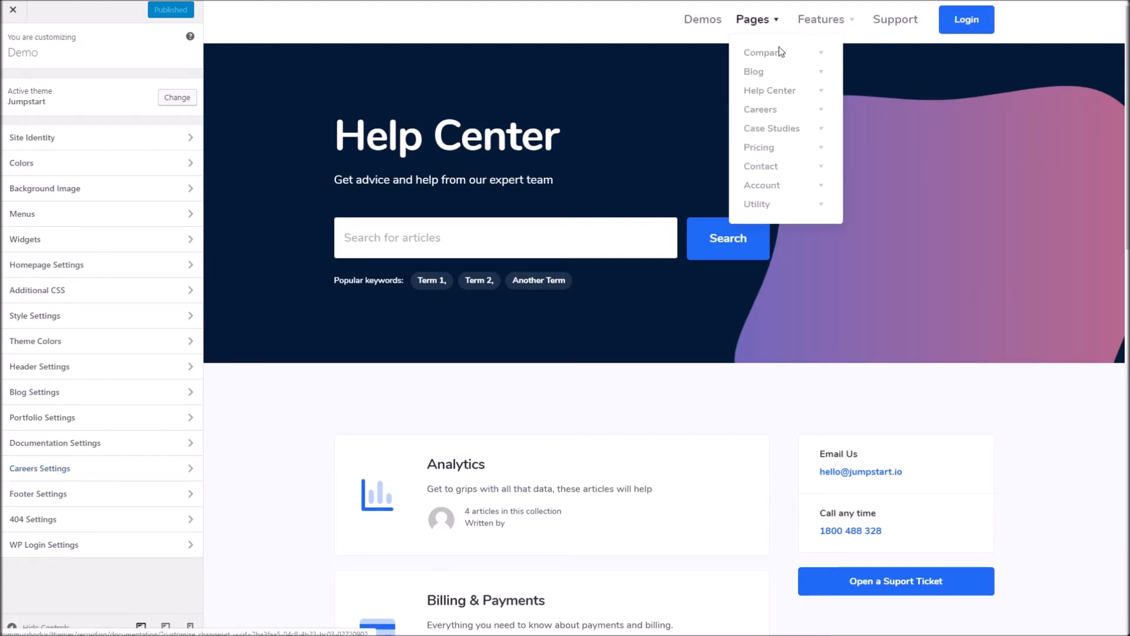
pyautogui.moveTo(781, 112)
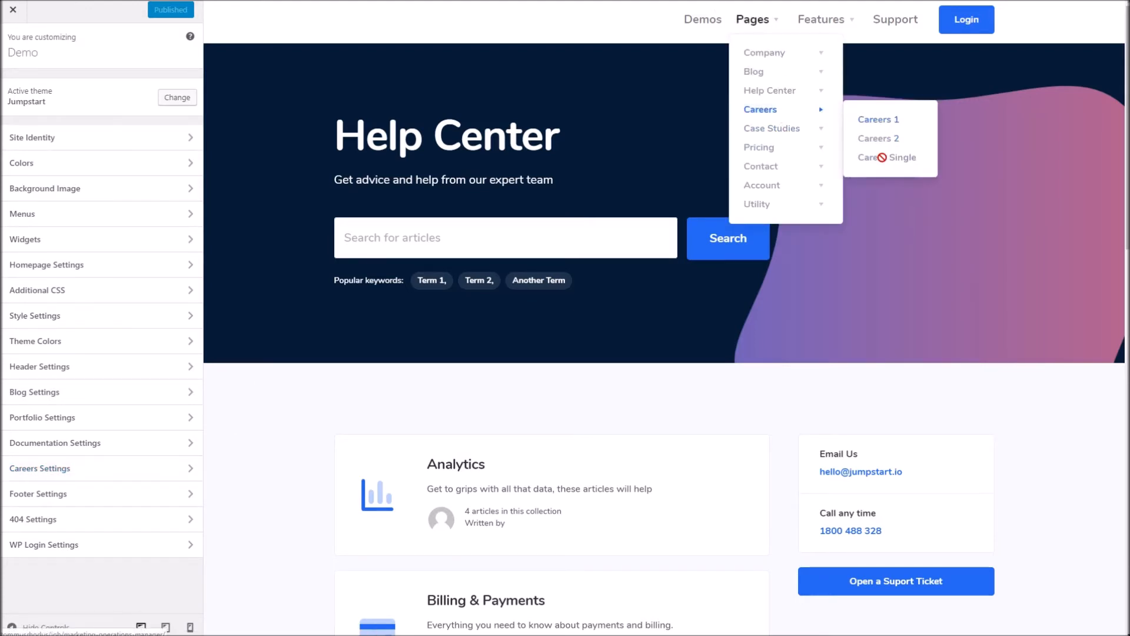
pyautogui.click(874, 156)
pyautogui.scroll(-20, 356, 197)
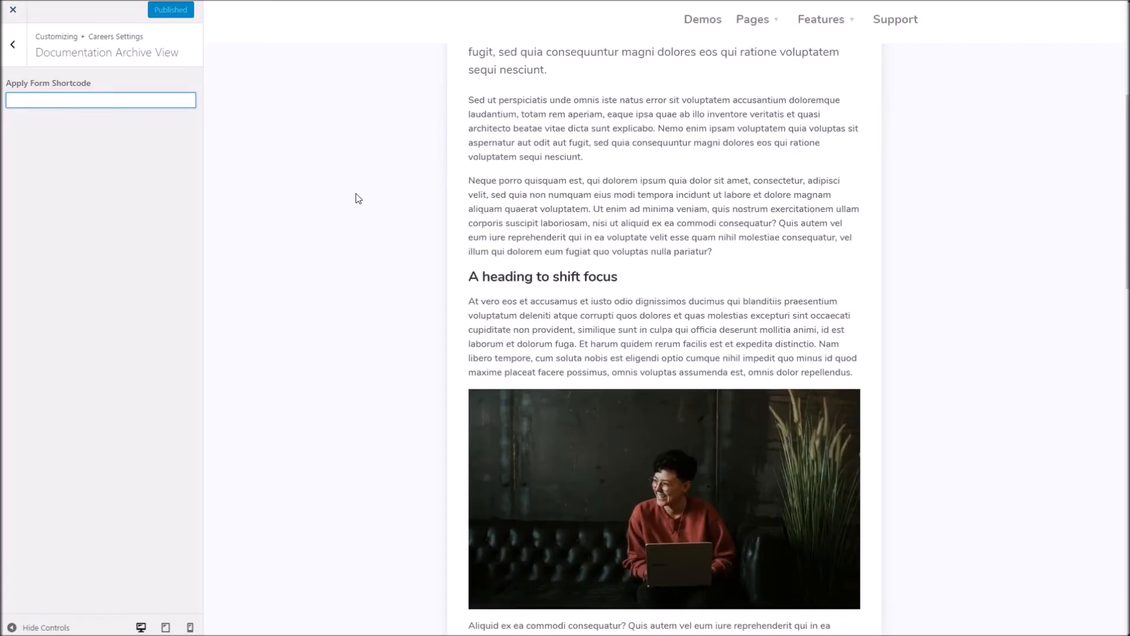
pyautogui.scroll(3, 359, 199)
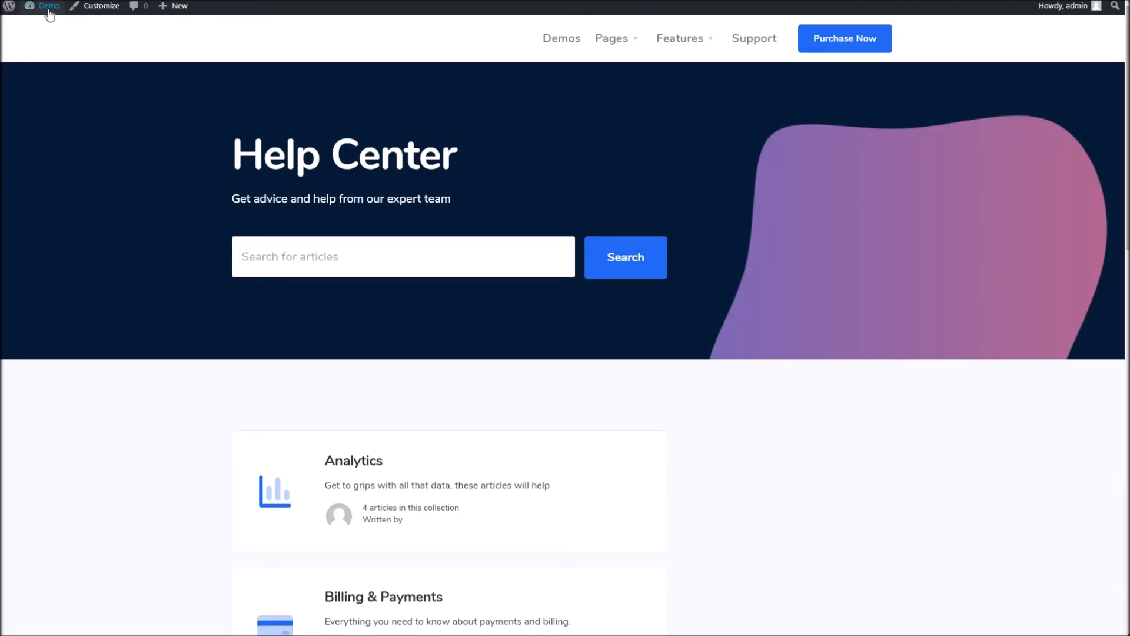
# From the site's dashboard, open the Contact Forms list and copy the Job Application Form's shortcode
pyautogui.moveTo(53, 11)
pyautogui.click(53, 27)
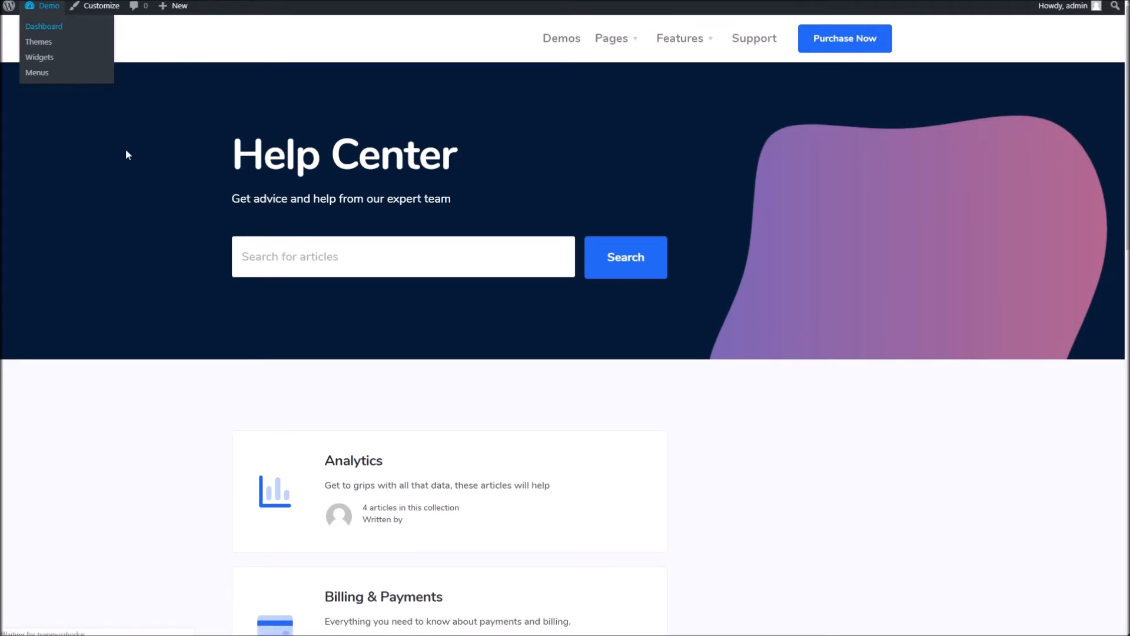
pyautogui.click(37, 231)
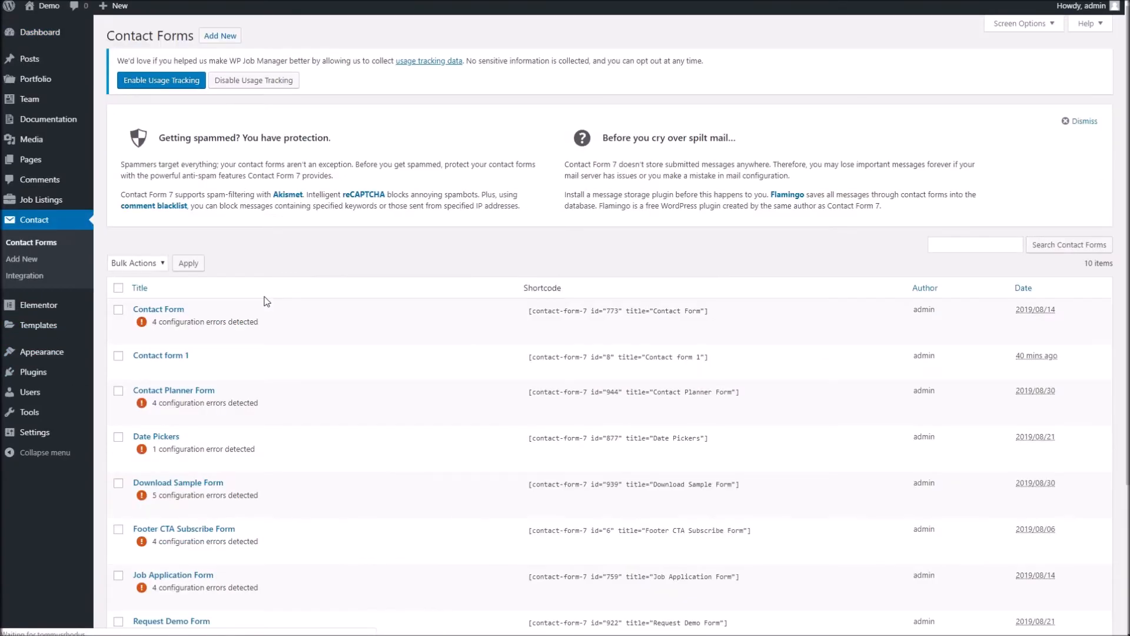
pyautogui.scroll(-3, 450, 464)
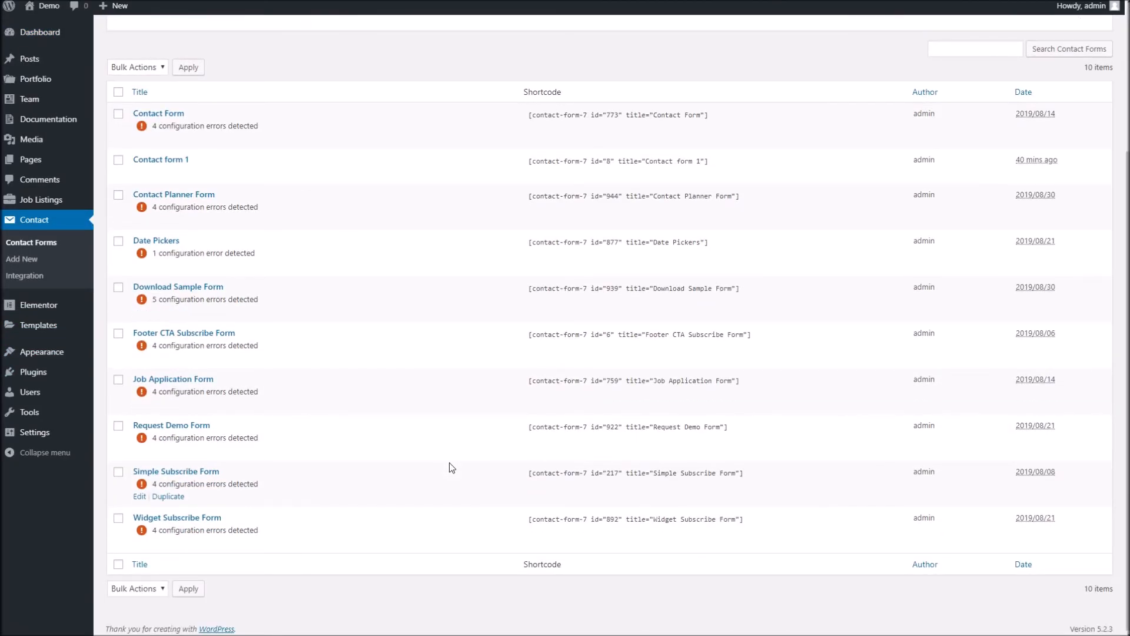
pyautogui.click(625, 383)
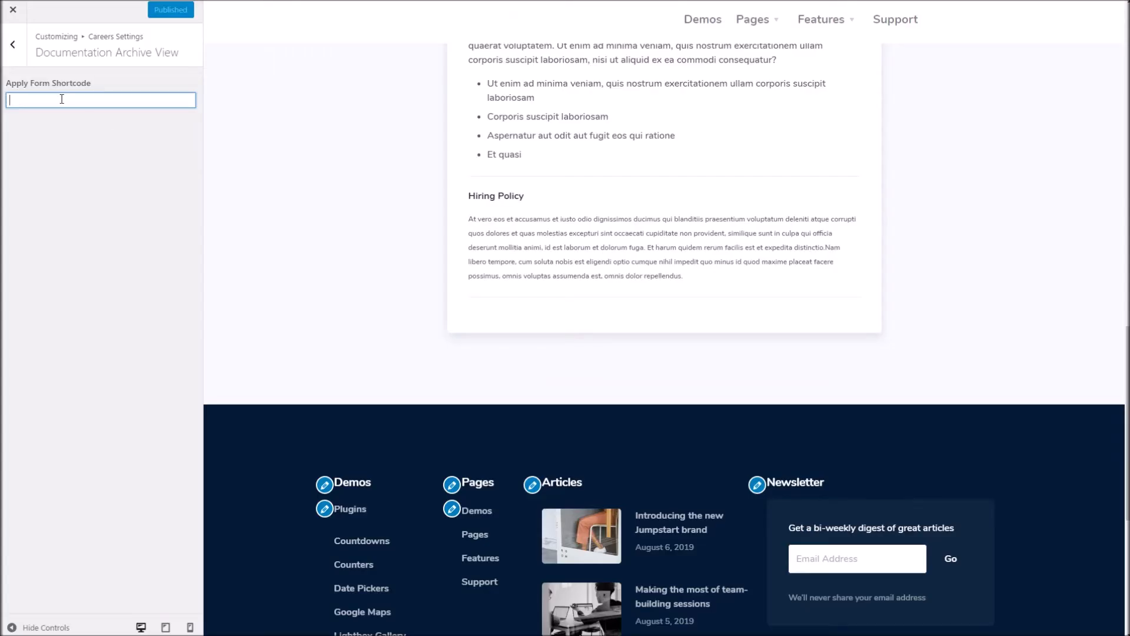
# Set the Apply Form Shortcode to [contact-form-7 id="759" title="Job Application Form"], publish it, and reload to check the job page's application form
pyautogui.write('[contact-form-7 id="759" title="Job Application Form"]')
pyautogui.click(157, 10)
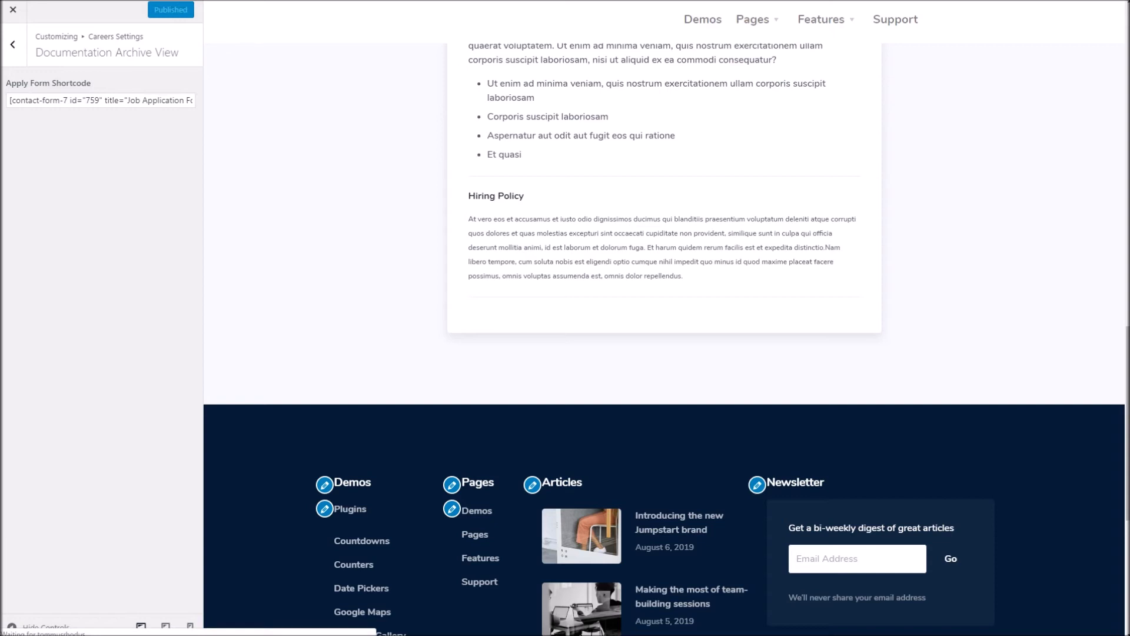
pyautogui.rightClick(316, 113)
pyautogui.click(358, 147)
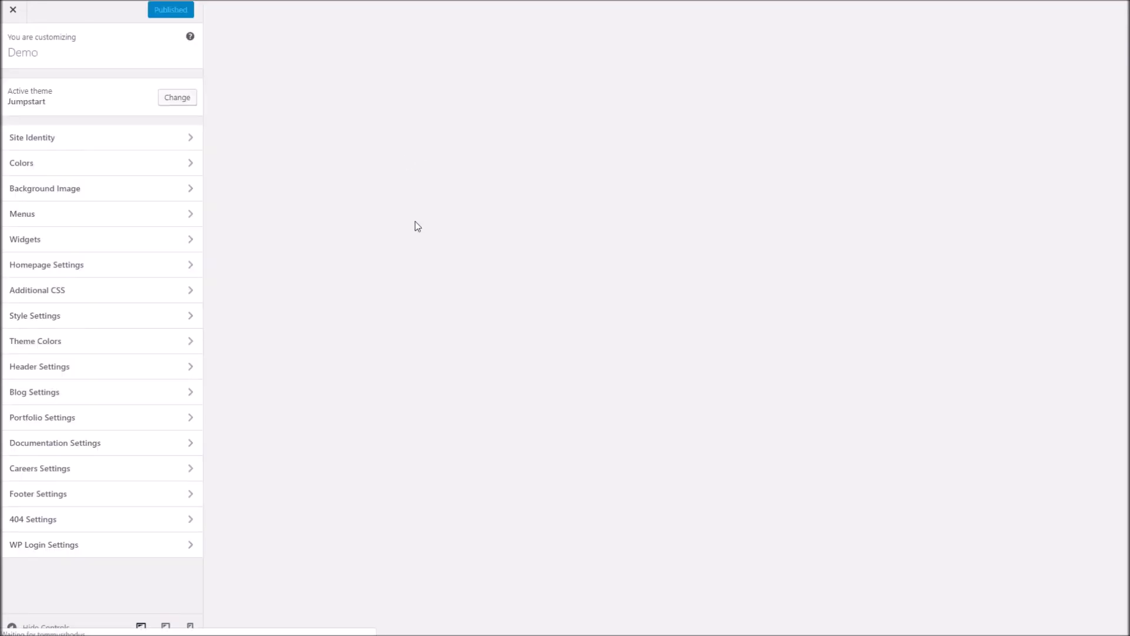
pyautogui.scroll(-20, 415, 224)
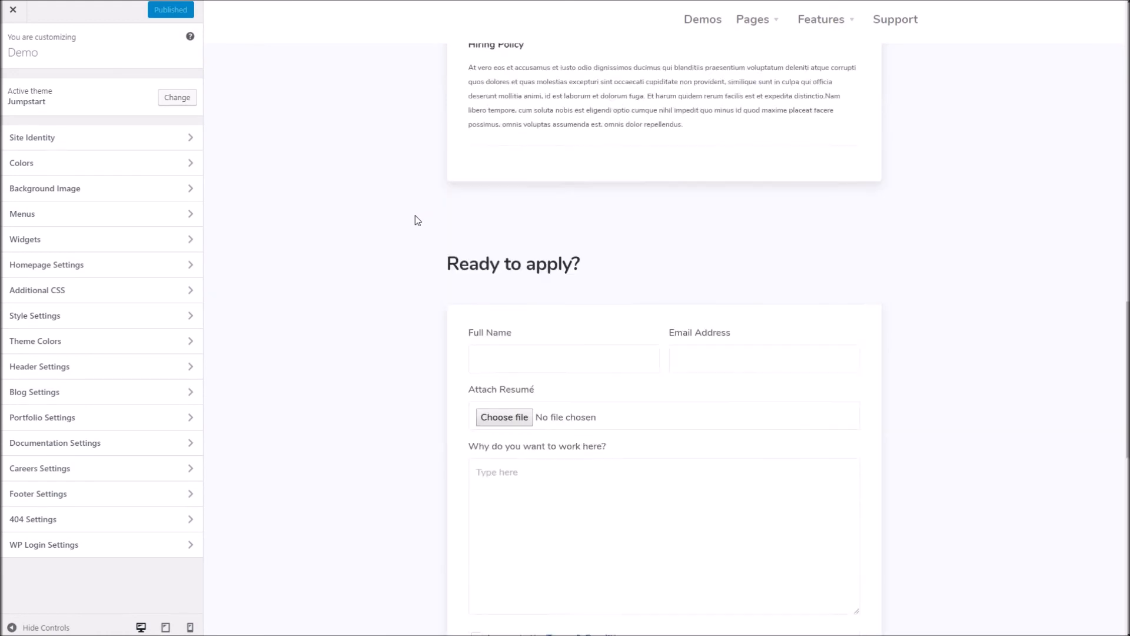
pyautogui.scroll(4, 575, 207)
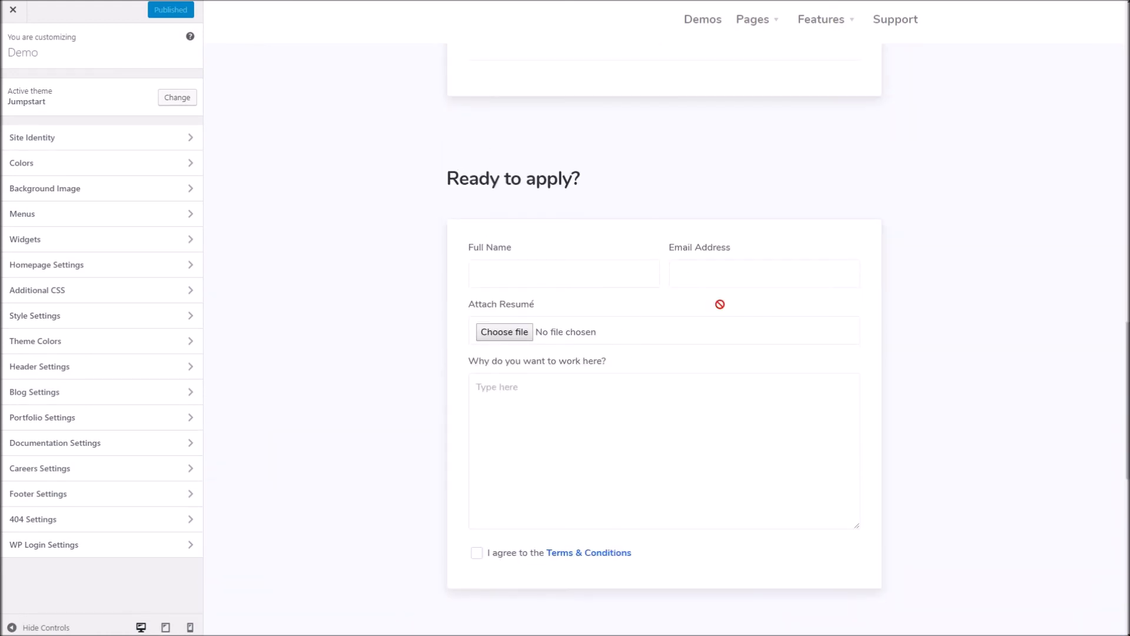
pyautogui.scroll(-3, 575, 363)
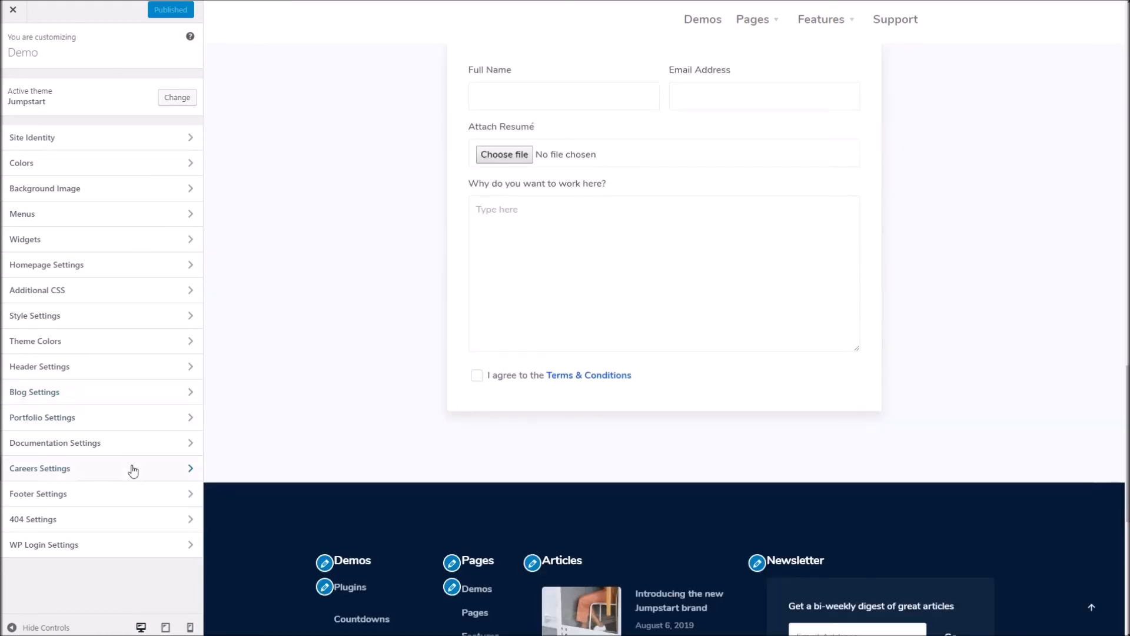
# Try the No Footer option in the Footer Layout Settings and switch back to Widgets Footer
pyautogui.click(133, 490)
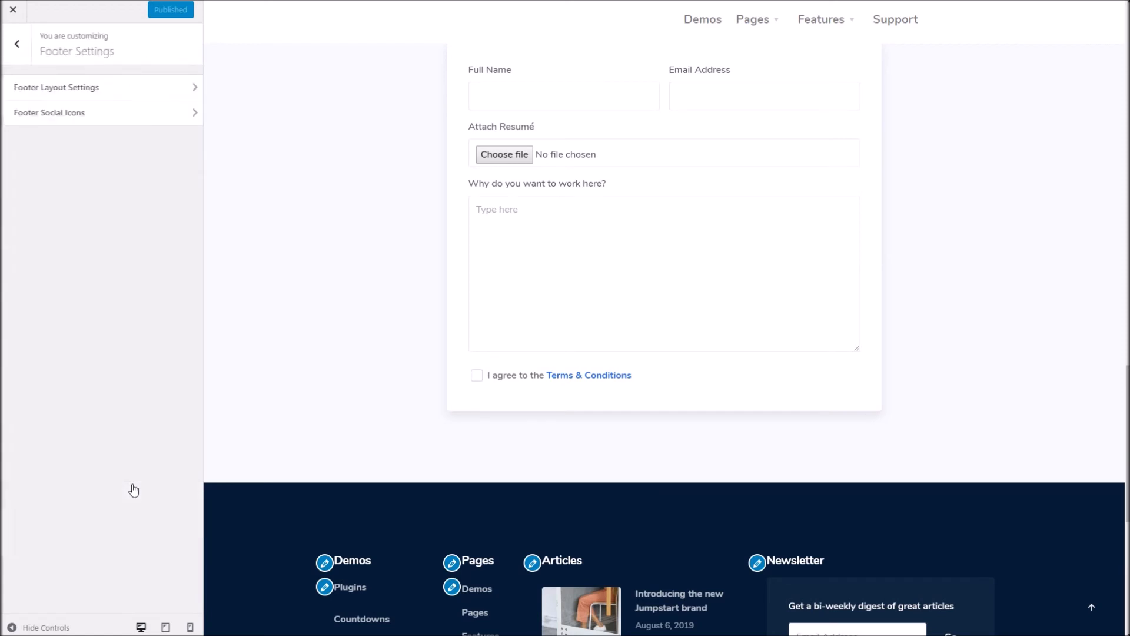
pyautogui.click(60, 90)
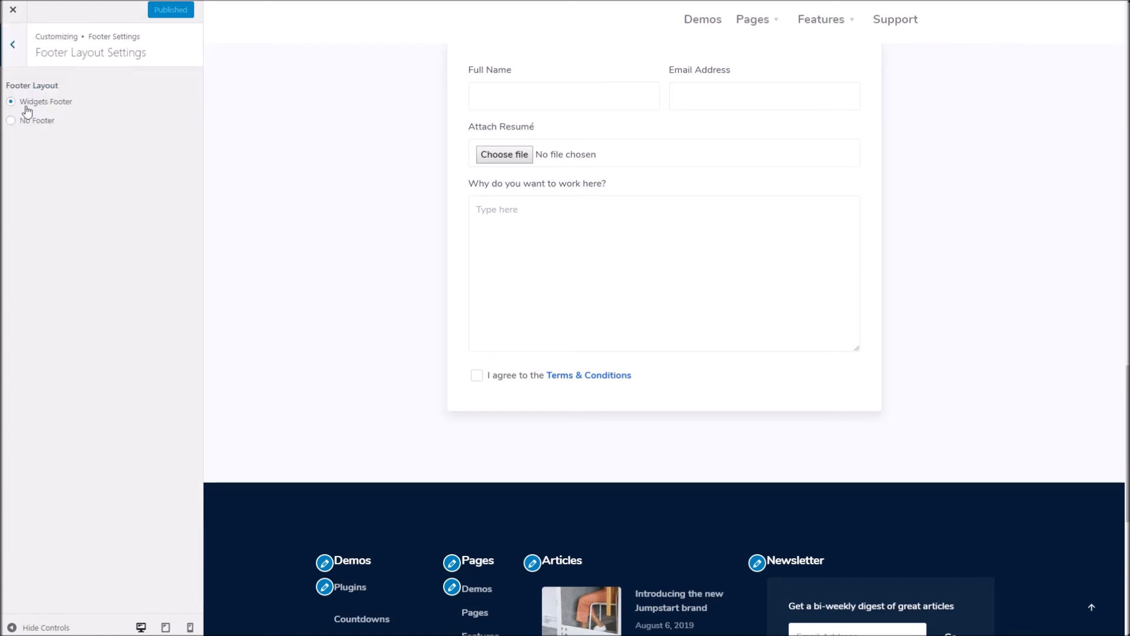
pyautogui.scroll(-6, 272, 266)
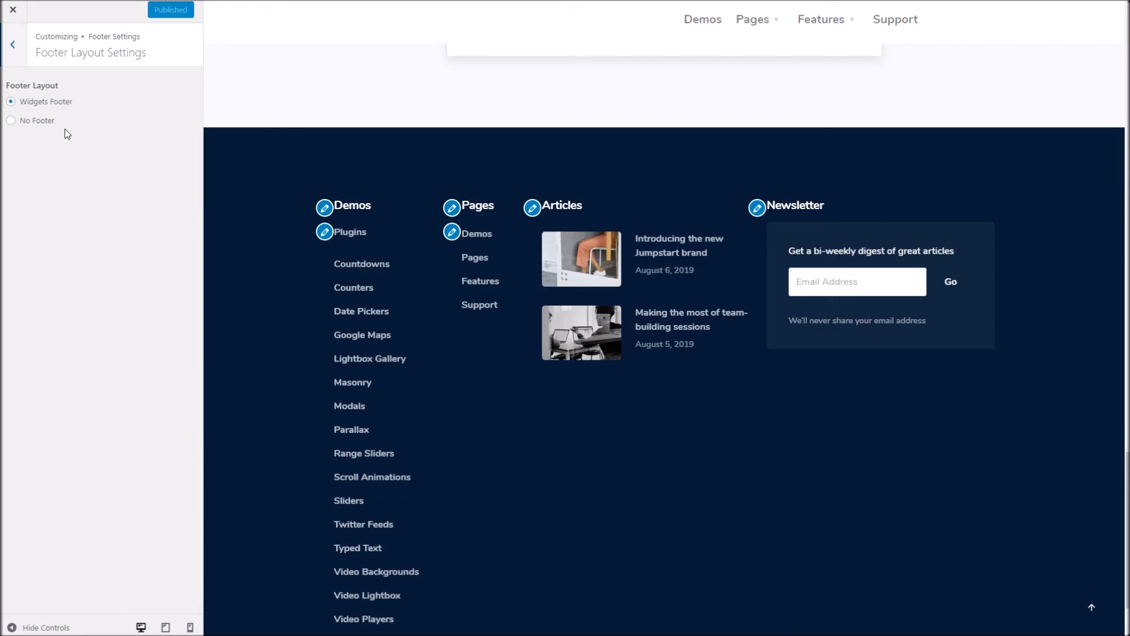
pyautogui.click(10, 121)
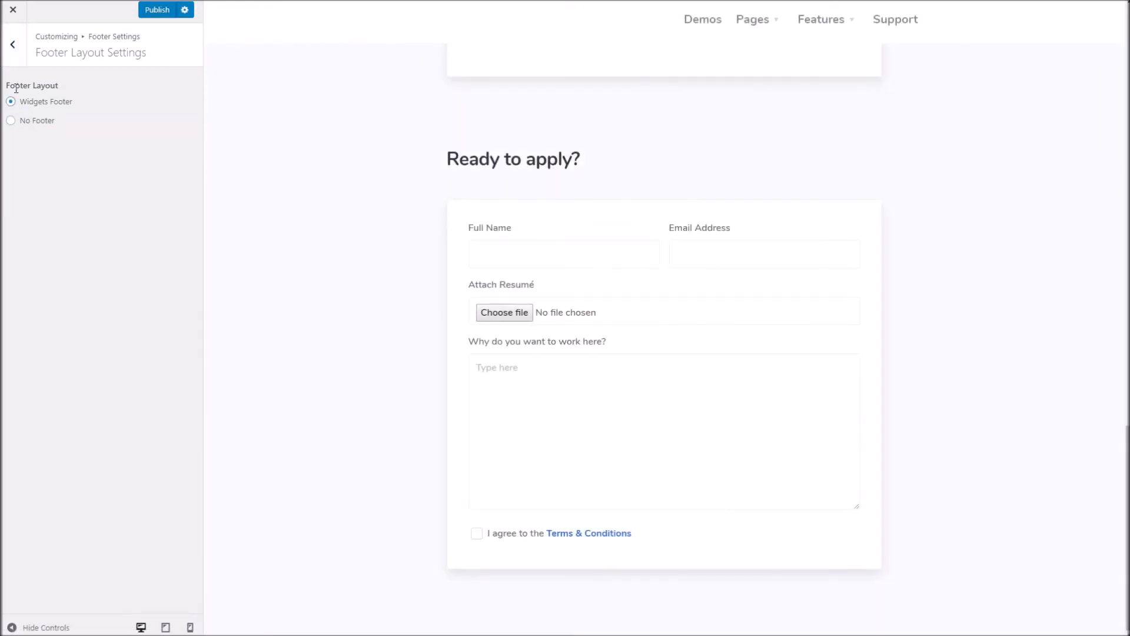
pyautogui.click(13, 45)
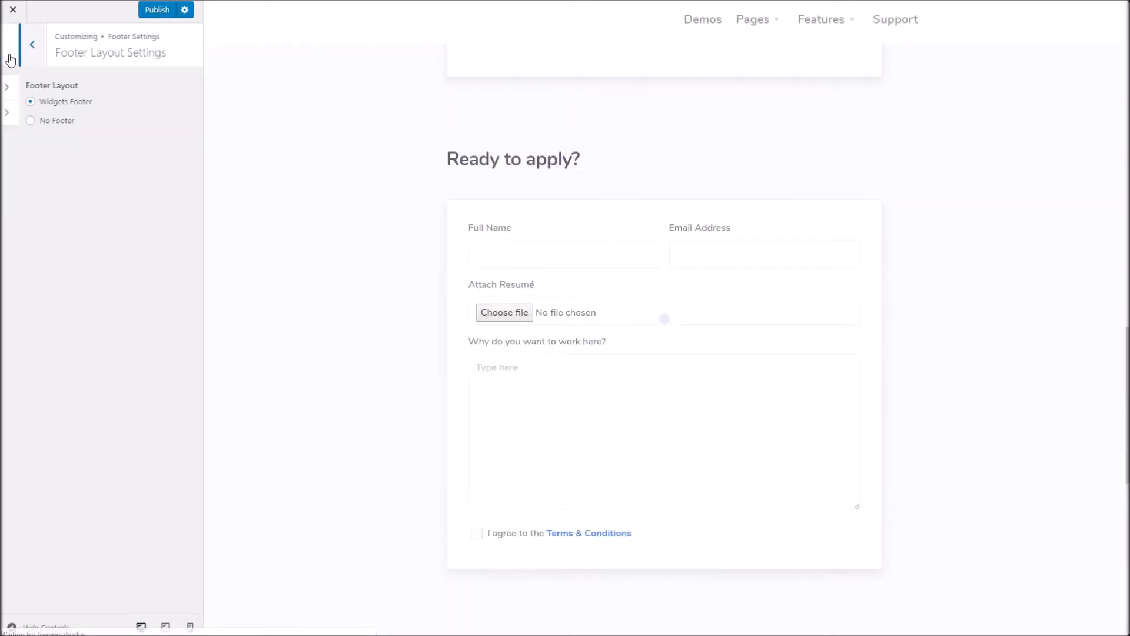
# In the Footer Social Icons settings, set Footer Social Icon 1 to ATM with the URL "#"
pyautogui.click(52, 116)
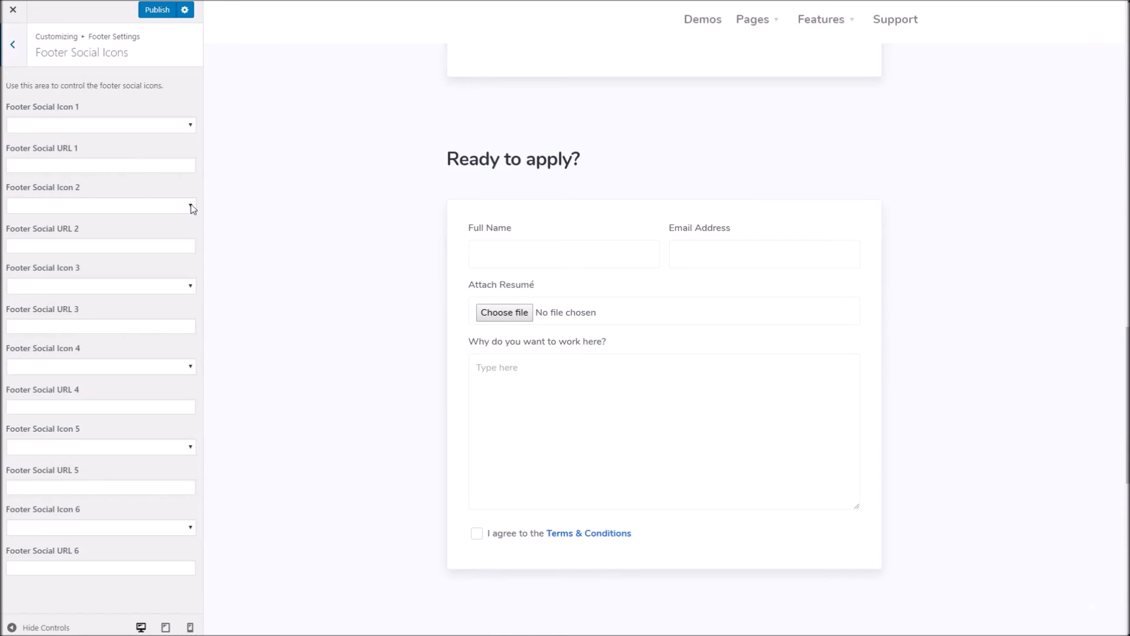
pyautogui.scroll(-5, 217, 244)
pyautogui.click(69, 125)
pyautogui.click(55, 153)
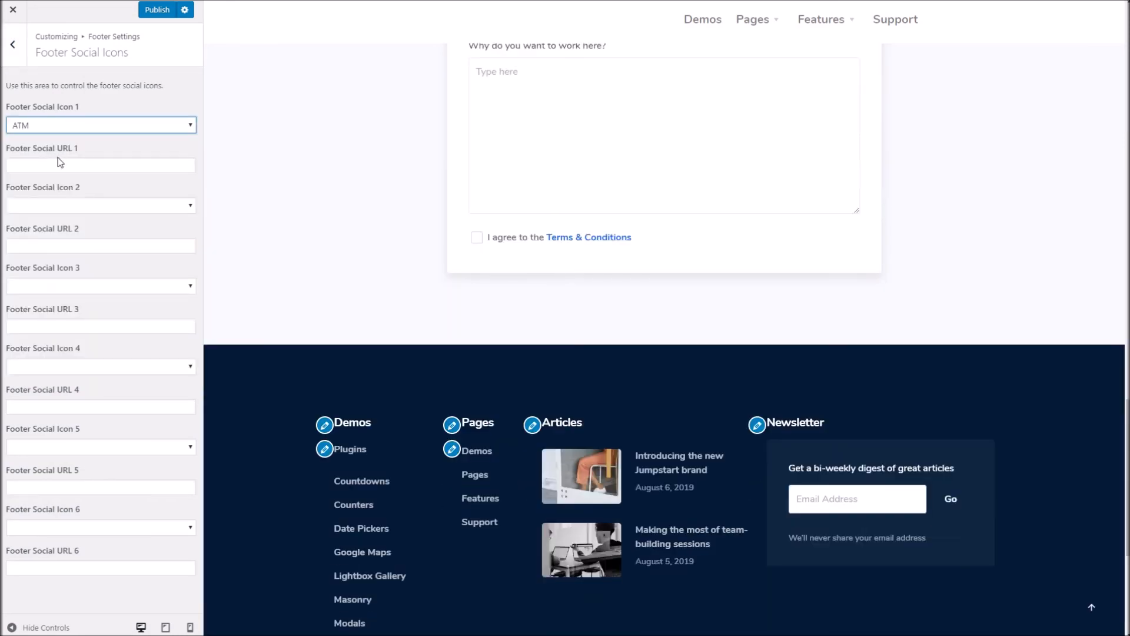
pyautogui.click(56, 162)
pyautogui.write('#')
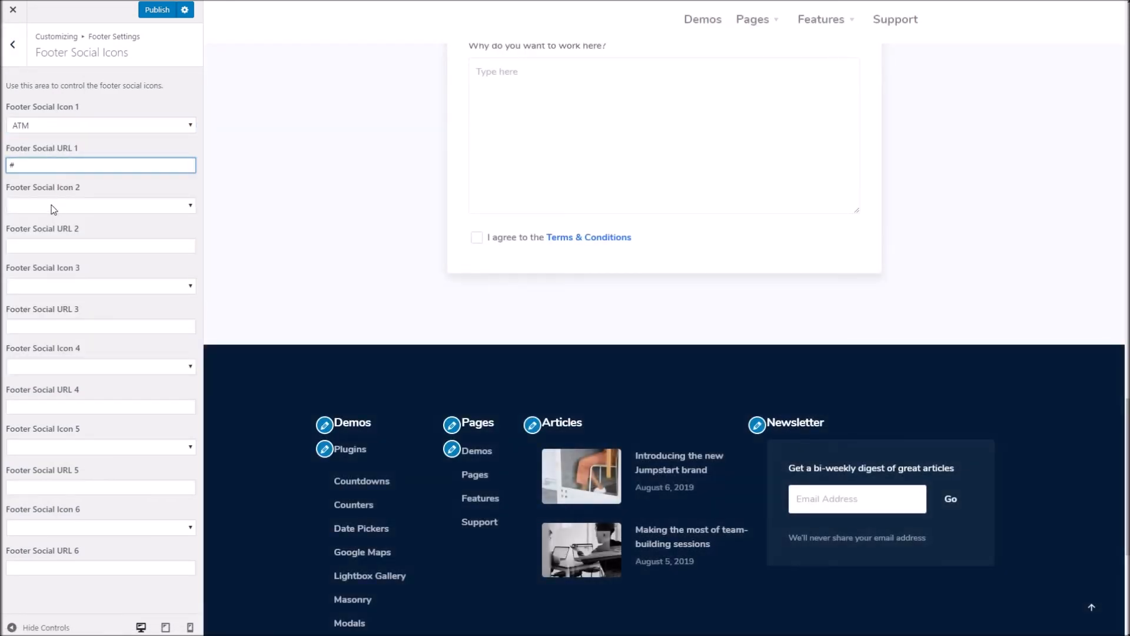
# Set Footer Social Icon 2 to Baking Glove with the URL "#" and check the icons in the previewed footer
pyautogui.click(57, 213)
pyautogui.scroll(-5, 59, 351)
pyautogui.click(53, 303)
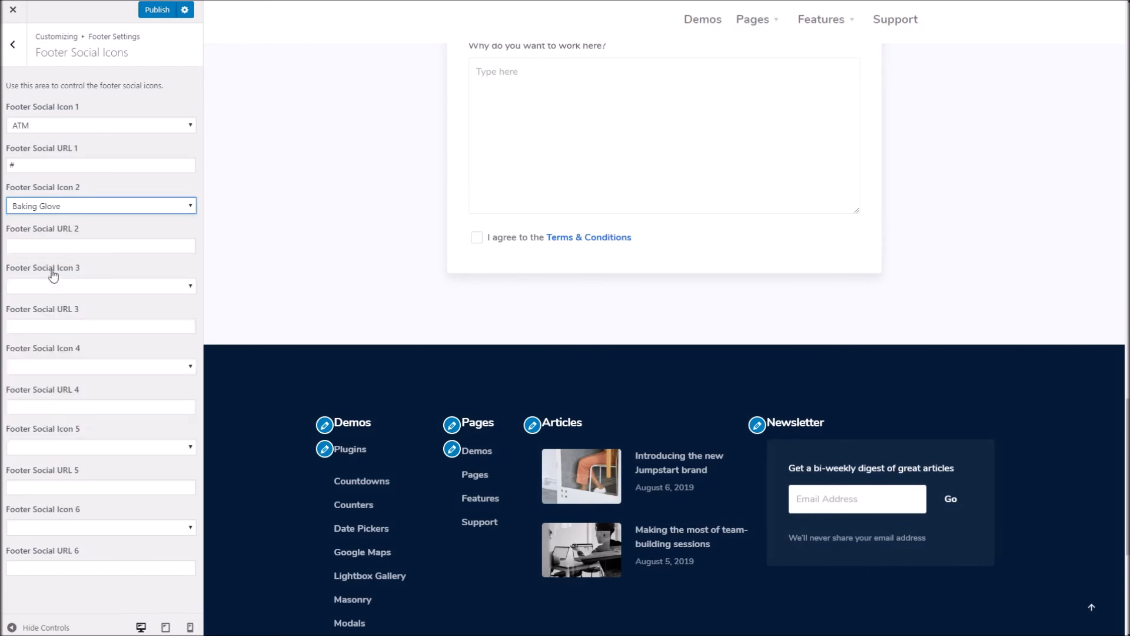
pyautogui.click(45, 245)
pyautogui.write('#')
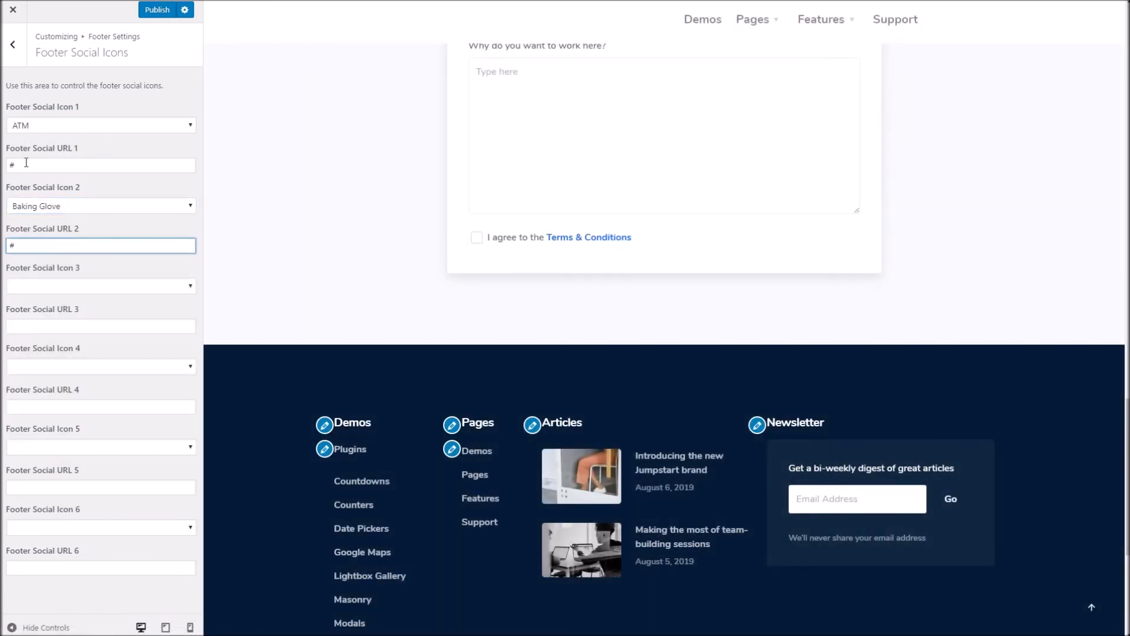
pyautogui.scroll(-5, 574, 410)
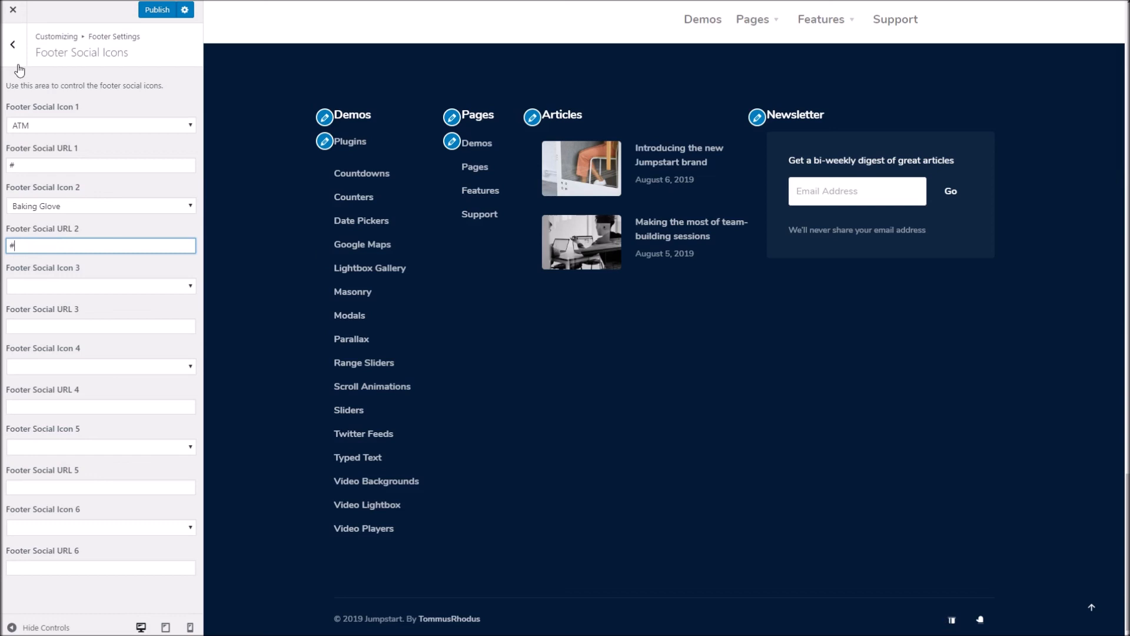
pyautogui.click(12, 47)
pyautogui.click(5, 51)
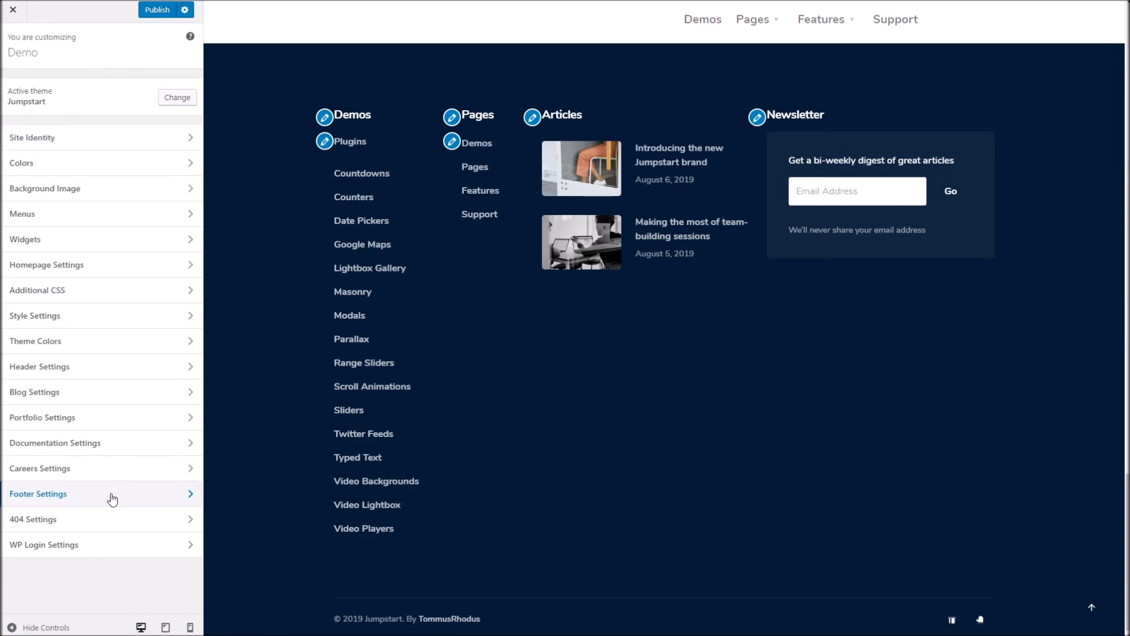
# Examine the logo and image fields in the 404 Page Image settings and the WP Login Page Images settings
pyautogui.click(104, 521)
pyautogui.click(30, 88)
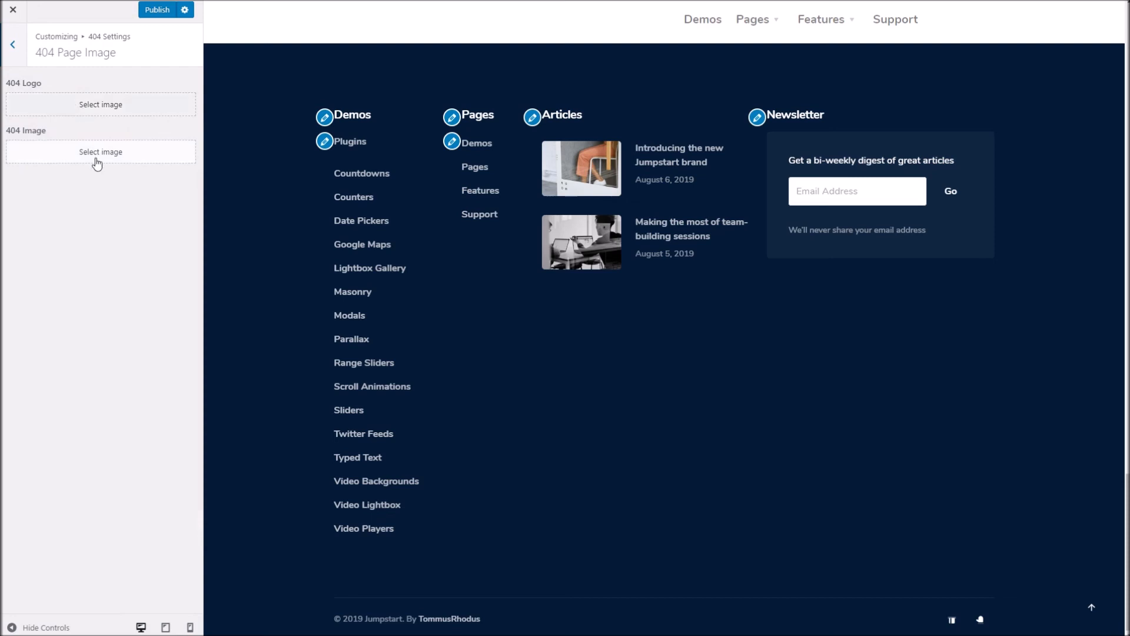
pyautogui.click(13, 52)
pyautogui.click(13, 47)
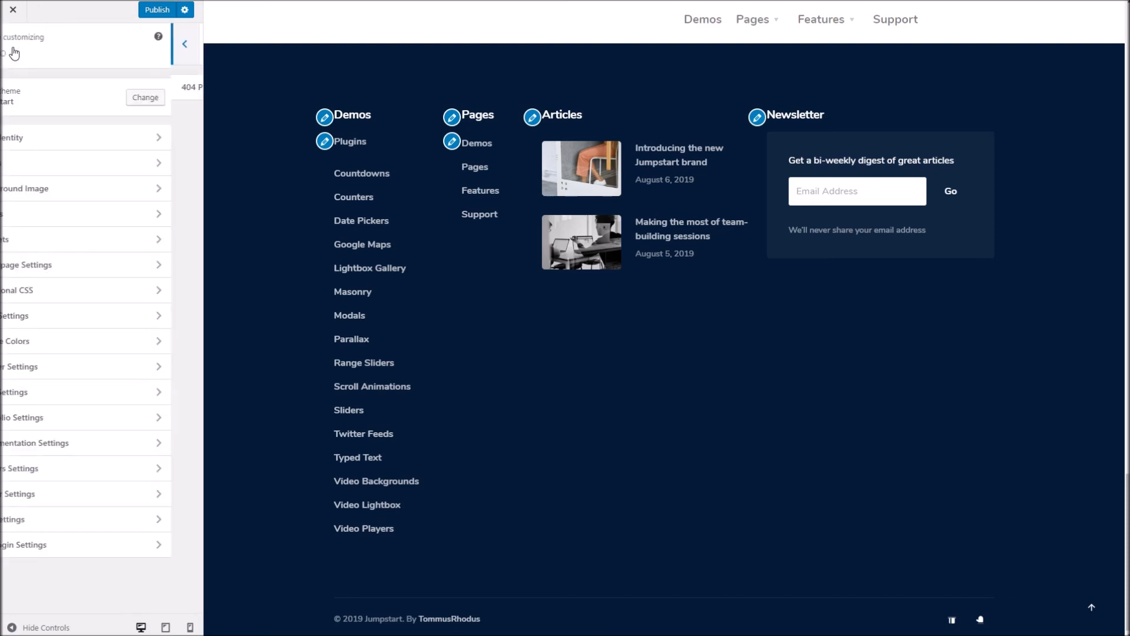
pyautogui.click(107, 542)
pyautogui.click(50, 89)
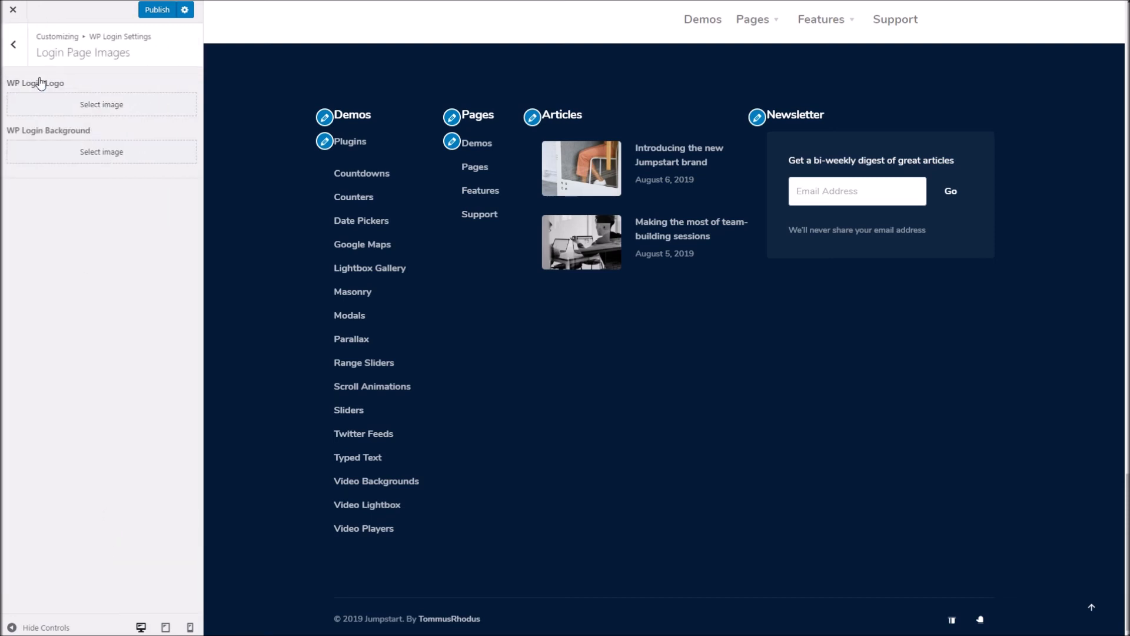